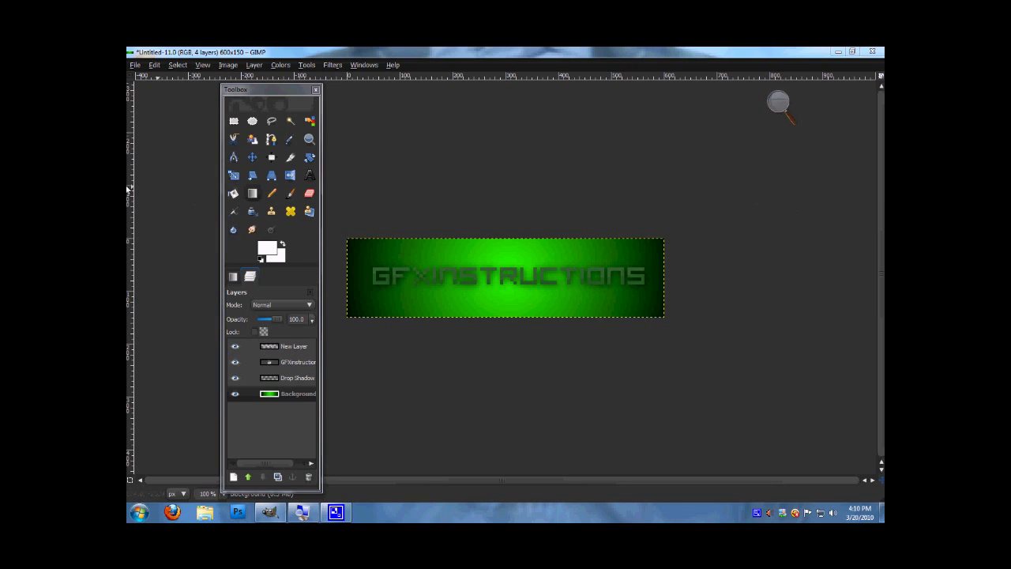
Create a new blank image 600 pixels wide and 150 pixels high.
{"action": "left_click", "coordinate": [135, 65]}
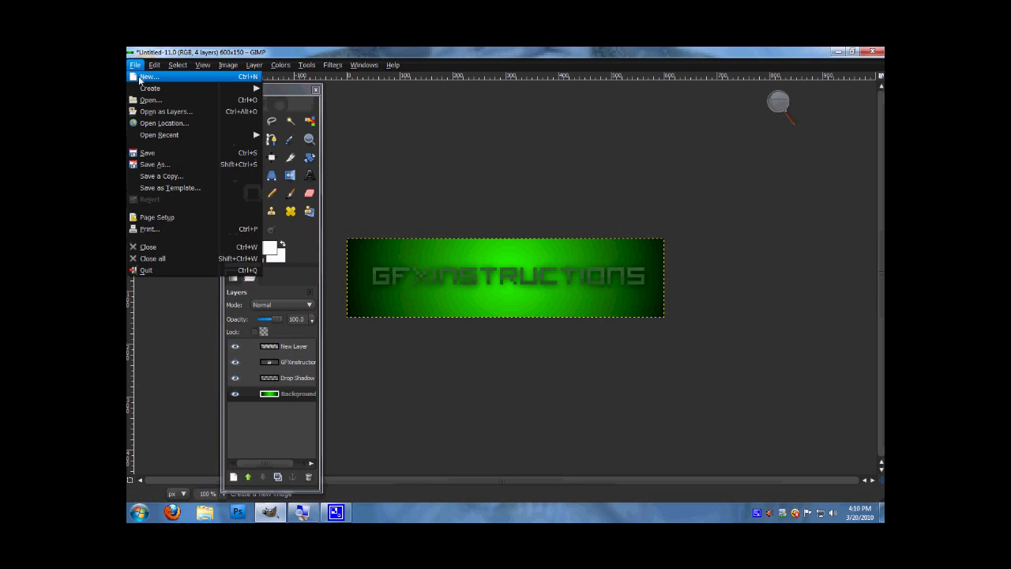
{"action": "left_click", "coordinate": [143, 79]}
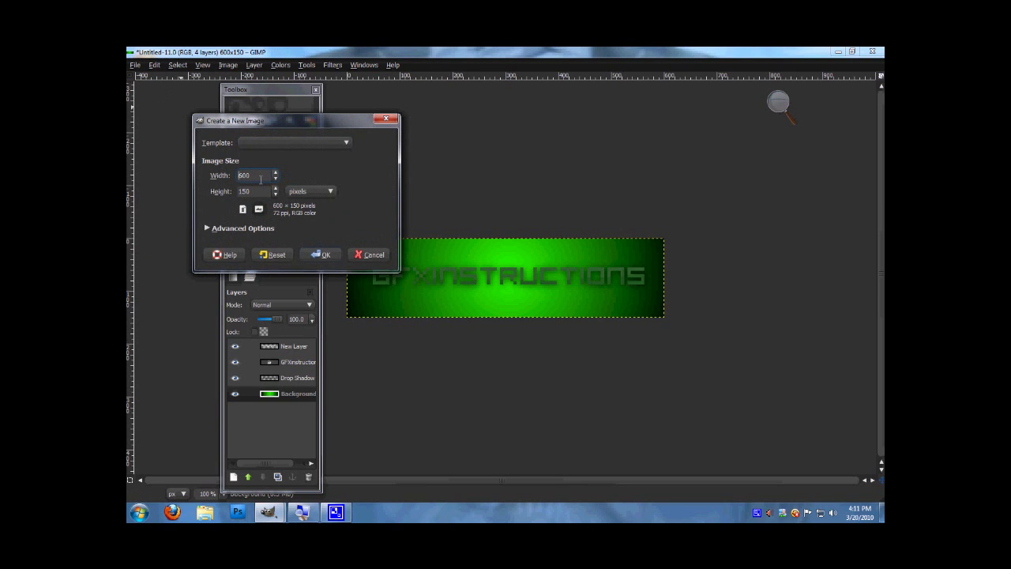
{"action": "left_click", "coordinate": [322, 254]}
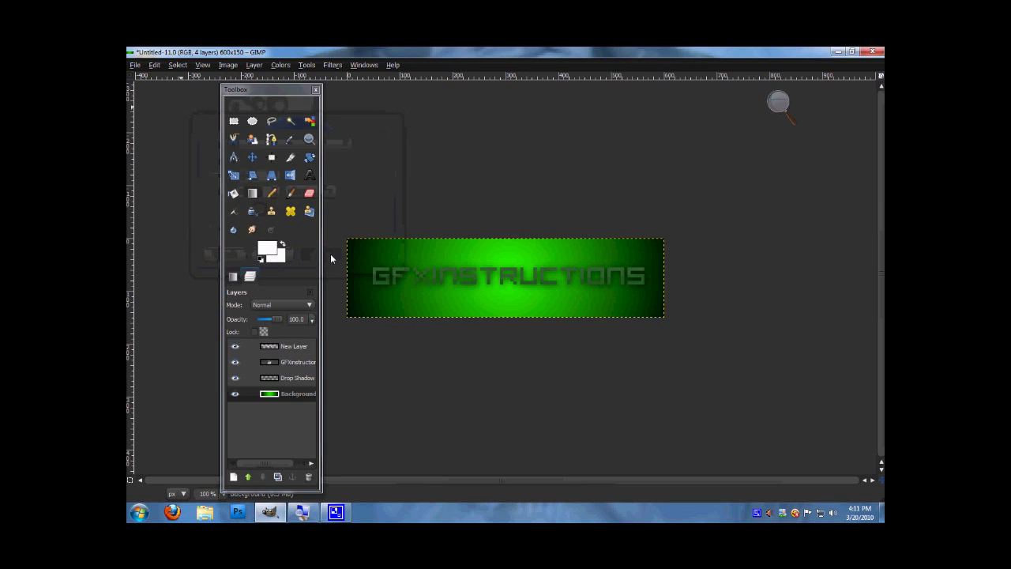
{"action": "left_click", "coordinate": [514, 133]}
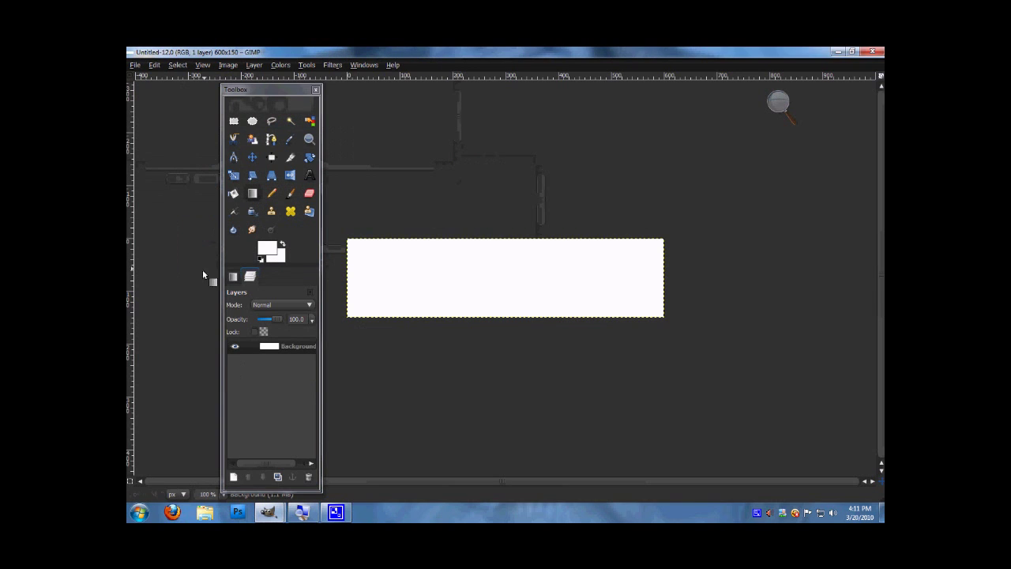
Reset the colours to black and white and fill the Background layer with black.
{"action": "left_click", "coordinate": [233, 193]}
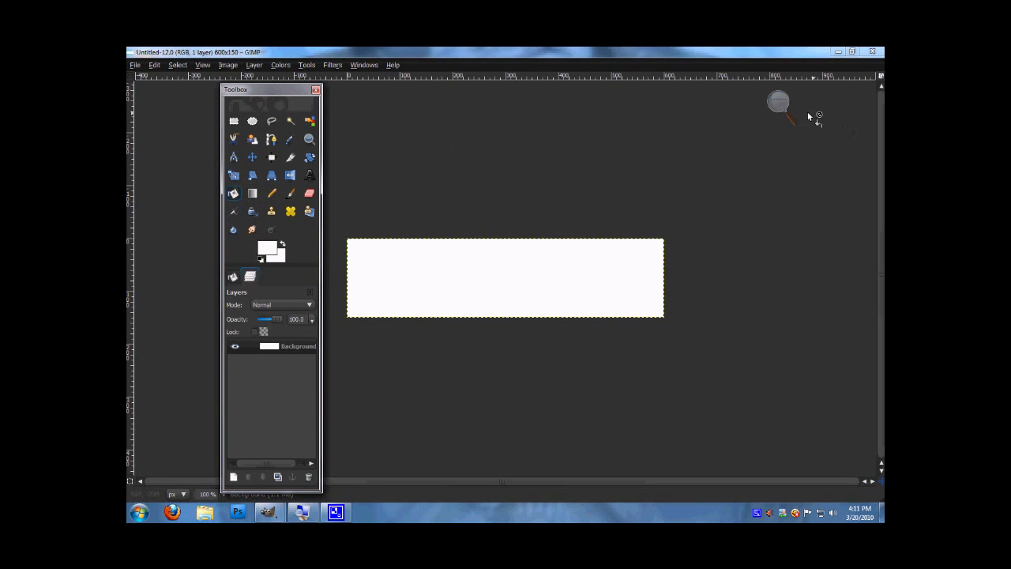
{"action": "left_click", "coordinate": [774, 103]}
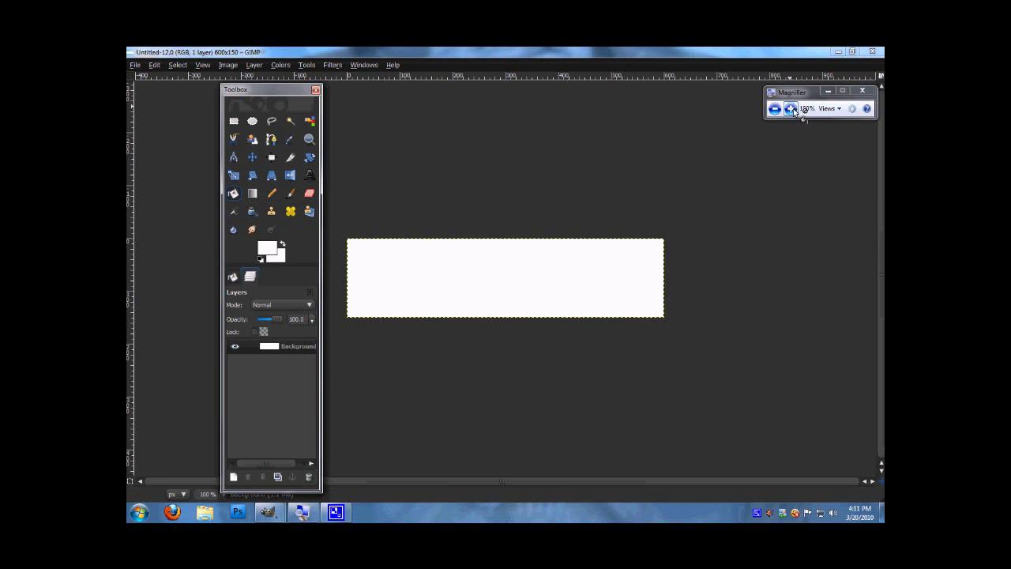
{"action": "left_click", "coordinate": [790, 109]}
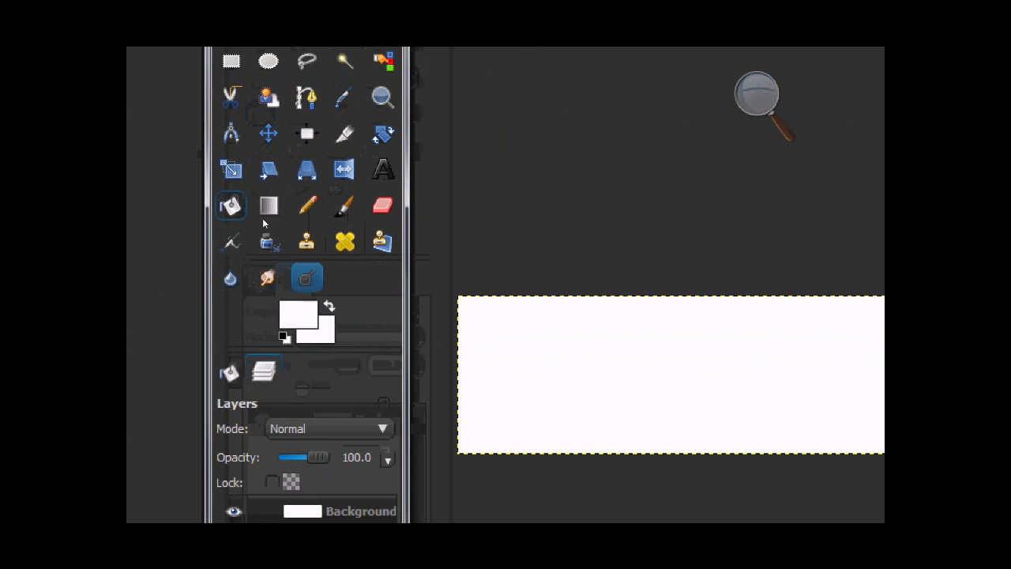
{"action": "key", "text": "d"}
{"action": "key", "text": "ctrl+comma"}
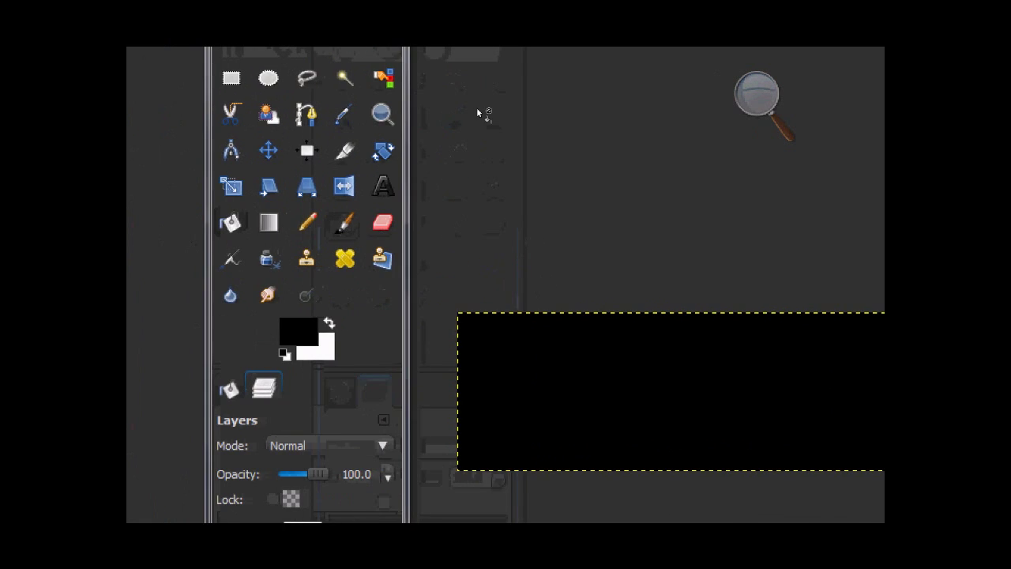
Activate the Blend tool and set the foreground colour to bright green and the background colour to black.
{"action": "left_click", "coordinate": [757, 93]}
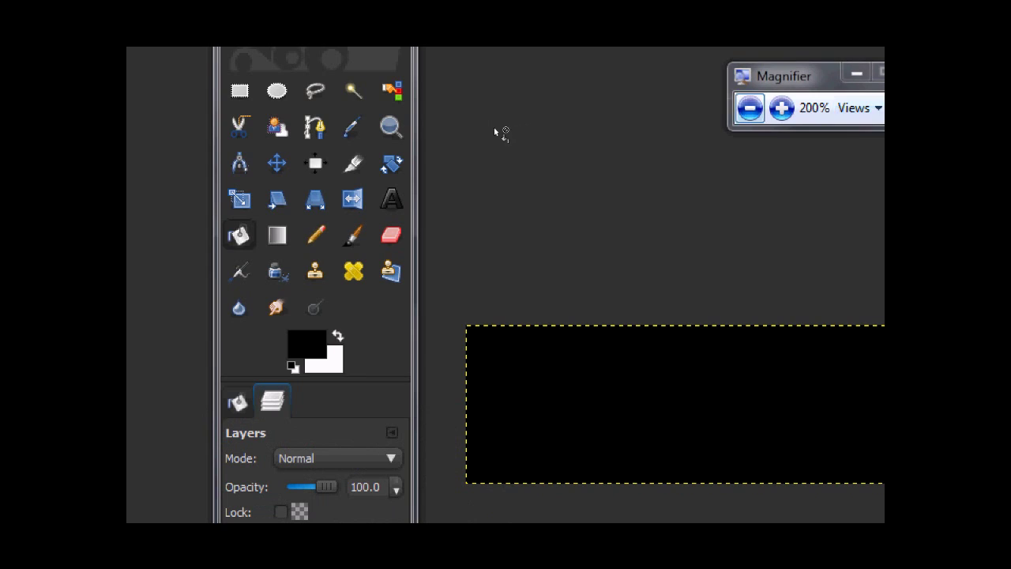
{"action": "key", "text": "super+minus"}
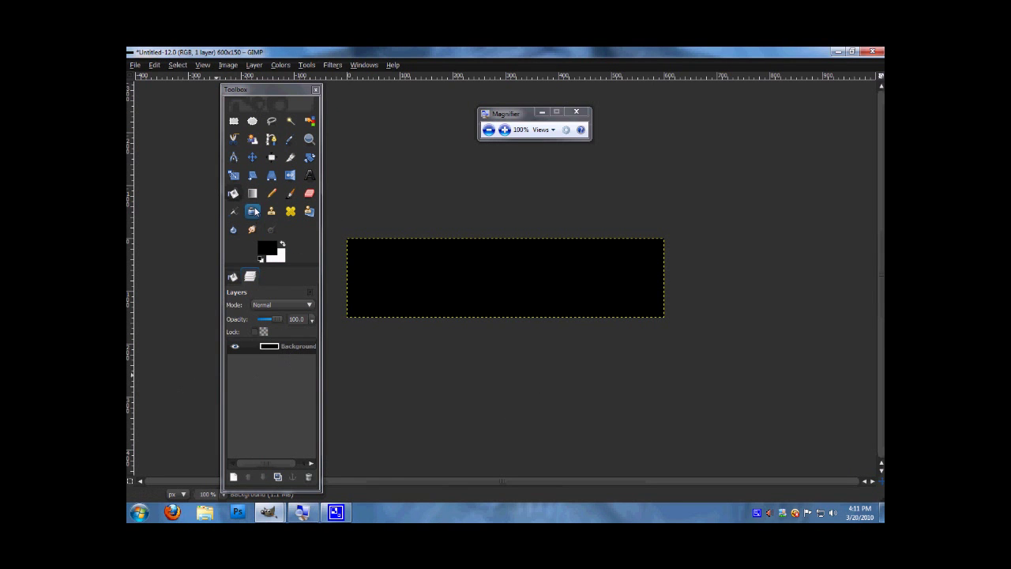
{"action": "left_click", "coordinate": [491, 124]}
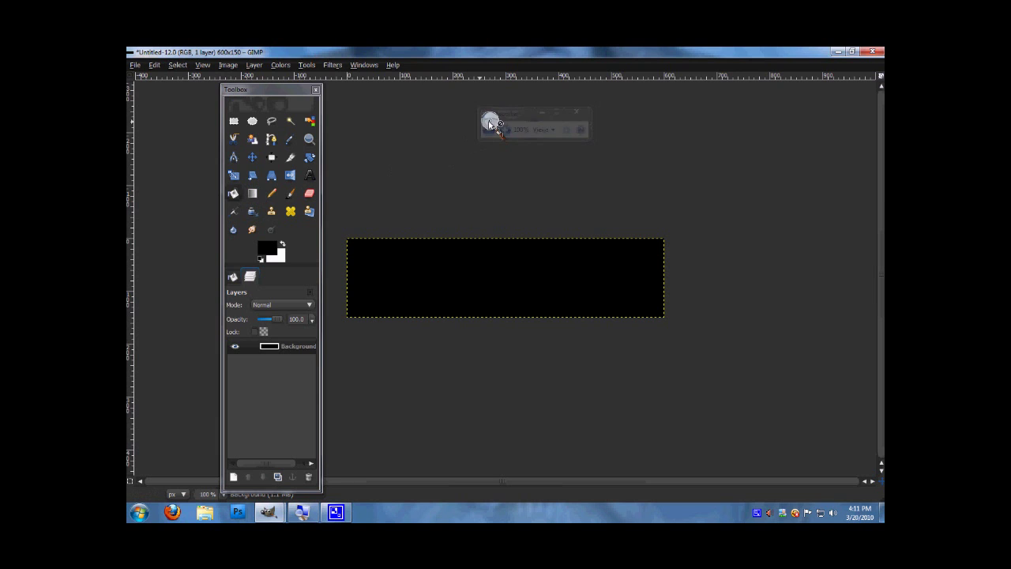
{"action": "left_click", "coordinate": [505, 130]}
{"action": "left_click", "coordinate": [277, 185]}
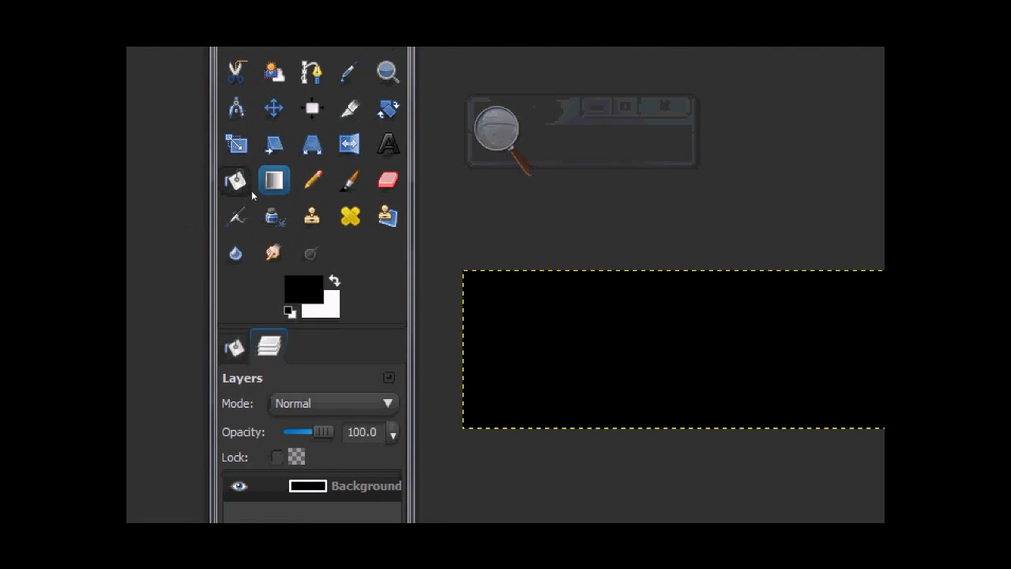
{"action": "left_click", "coordinate": [304, 288]}
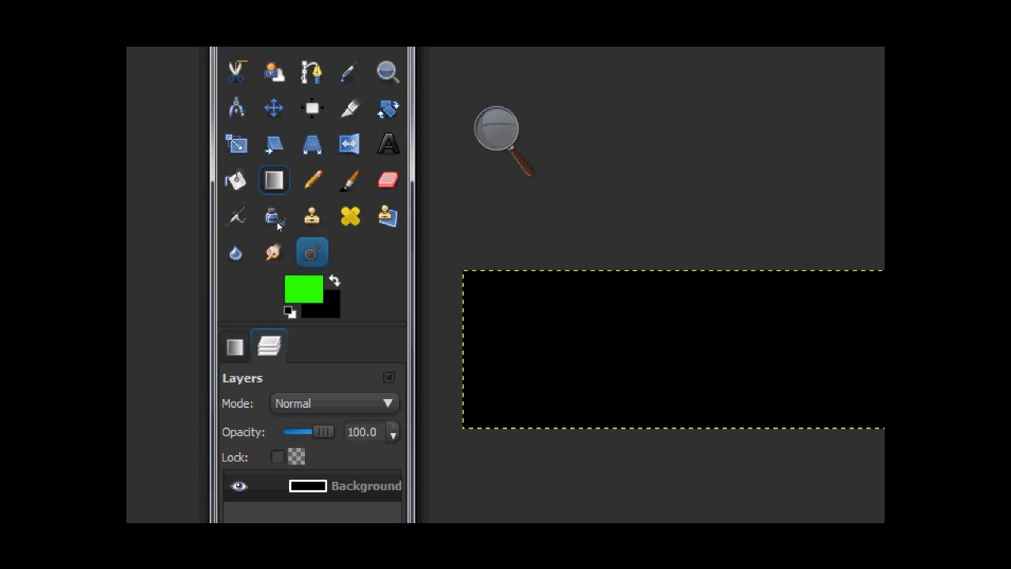
Draw a radial FG to Transparent gradient outward from the centre of the black banner.
{"action": "left_click", "coordinate": [234, 345]}
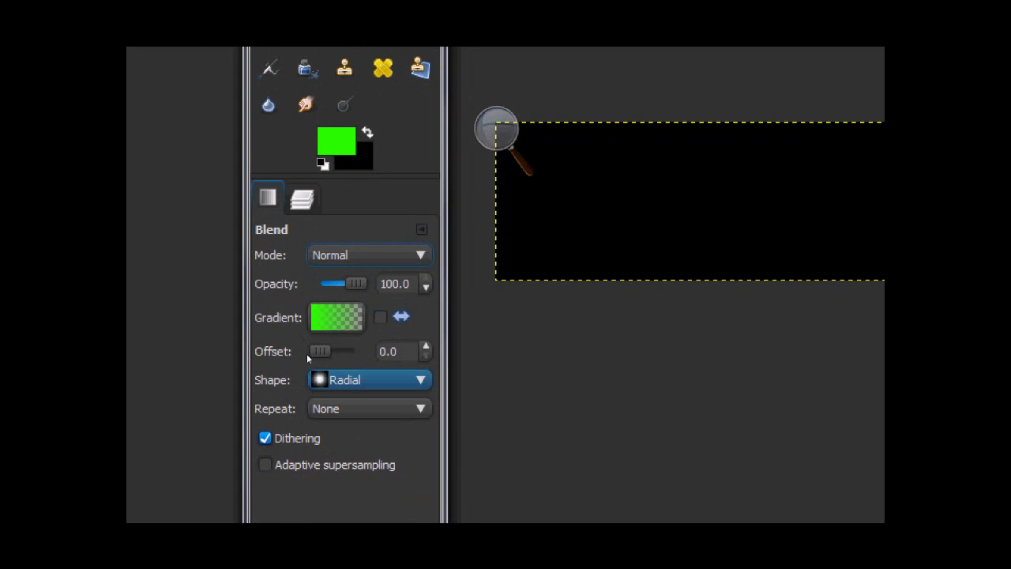
{"action": "left_click", "coordinate": [337, 317]}
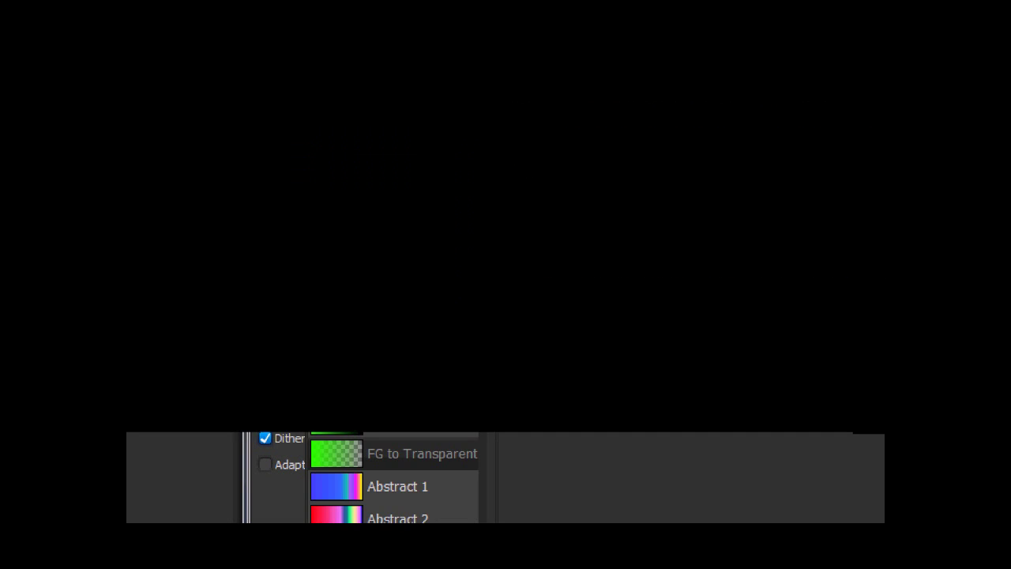
{"action": "left_click", "coordinate": [268, 334]}
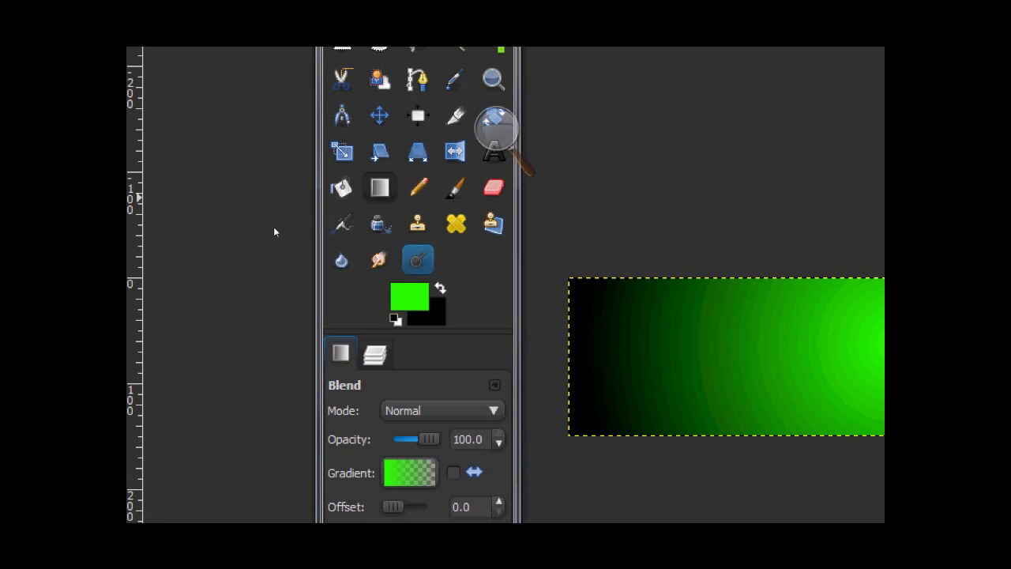
Add the text "GFXinstructions" to the banner in Visitor TT1 BRK at 64 px, coloured 275a24.
{"action": "key", "text": "t"}
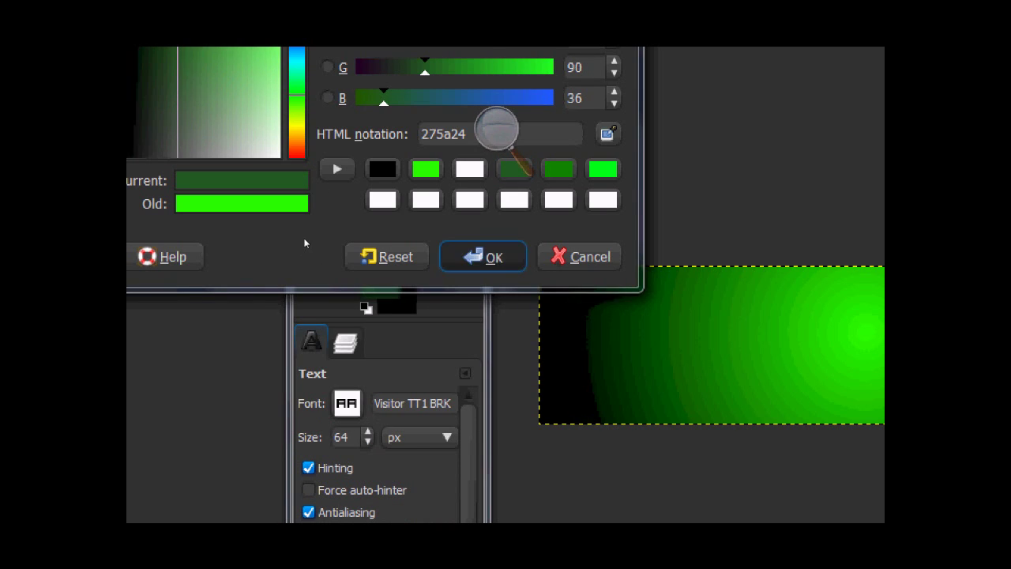
{"action": "key", "text": "Return"}
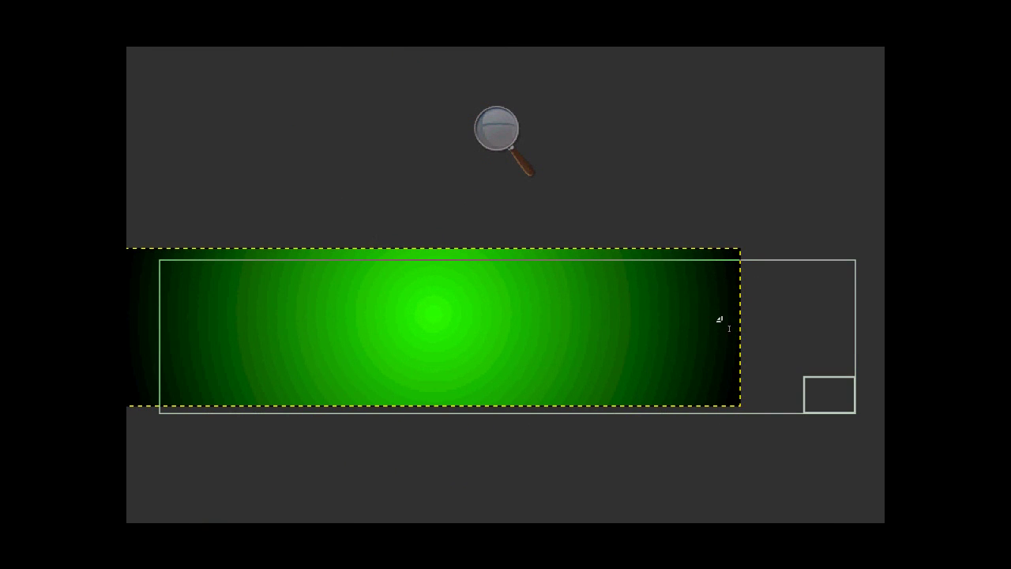
{"action": "type", "text": "GFXINSTRUCTIONS"}
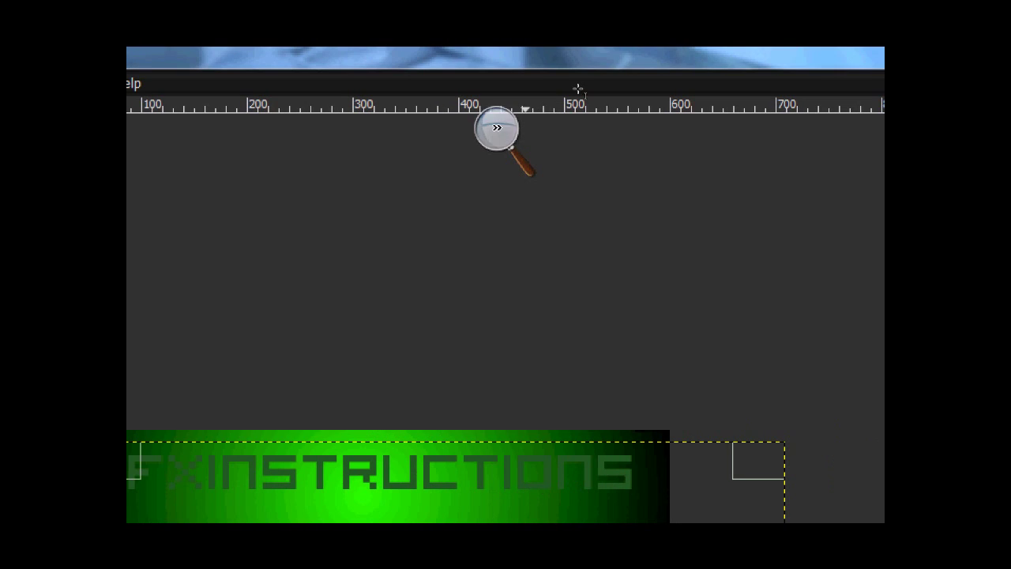
Close the text editor and move the text down to the vertical middle of the banner.
{"action": "left_click", "coordinate": [498, 128]}
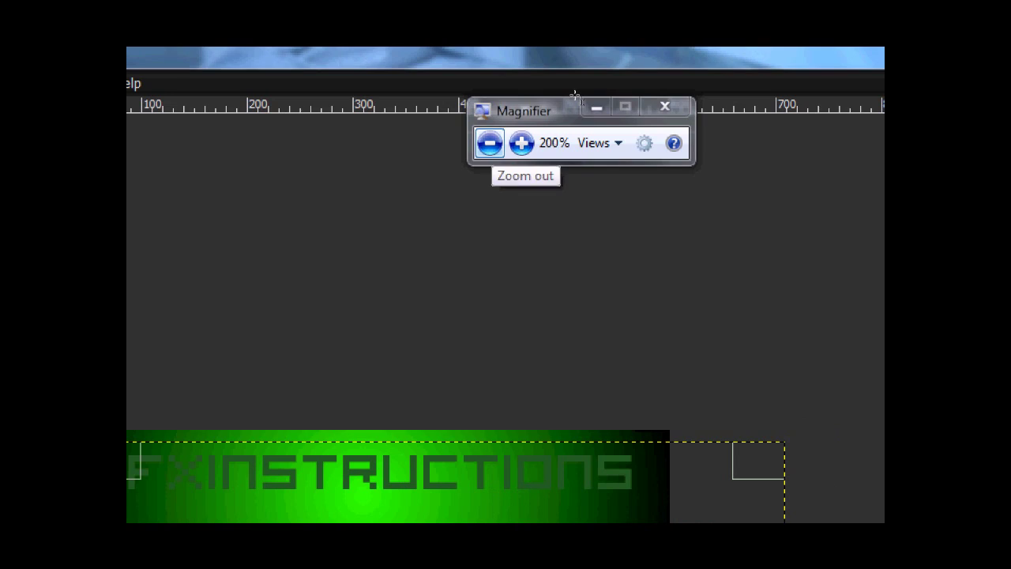
{"action": "left_click", "coordinate": [488, 143]}
{"action": "left_click", "coordinate": [411, 396]}
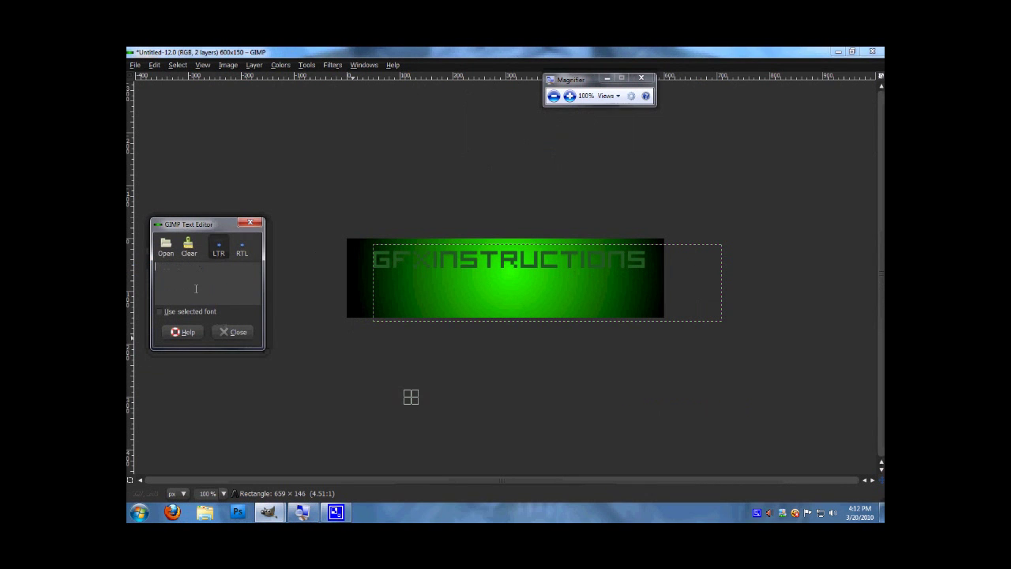
{"action": "left_click", "coordinate": [231, 332]}
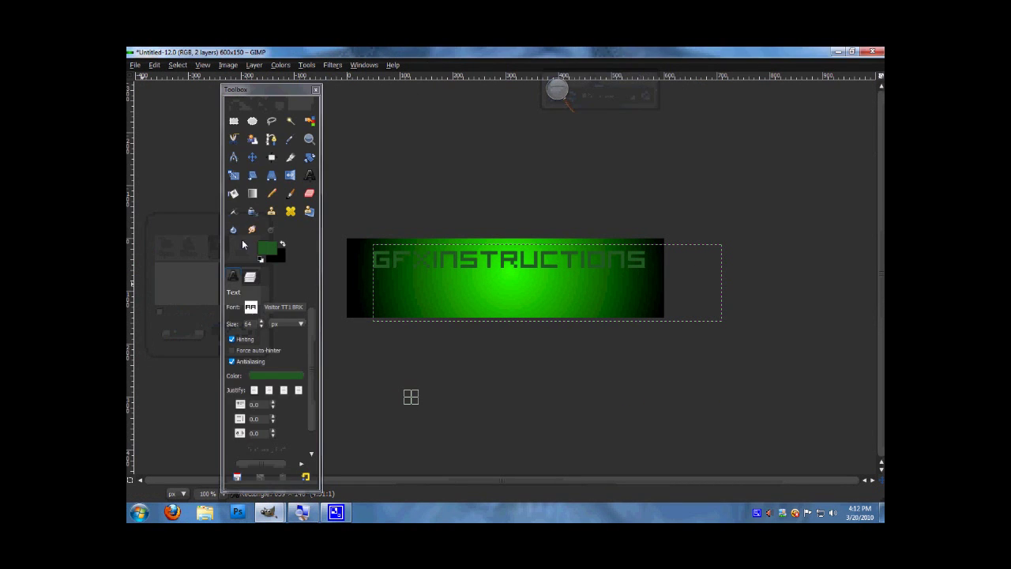
{"action": "key", "text": "m"}
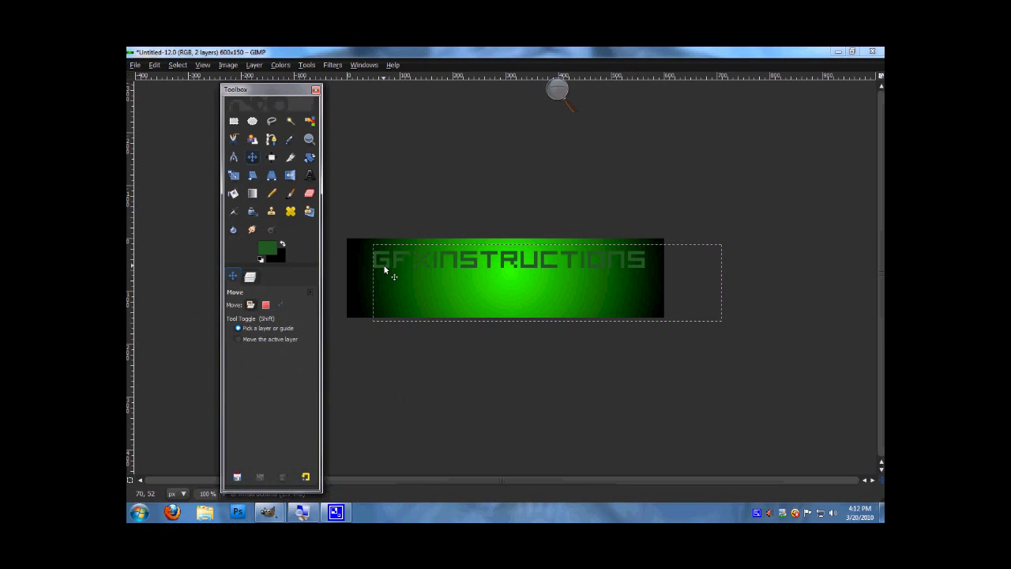
{"action": "left_click_drag", "start_coordinate": [386, 272], "coordinate": [382, 281]}
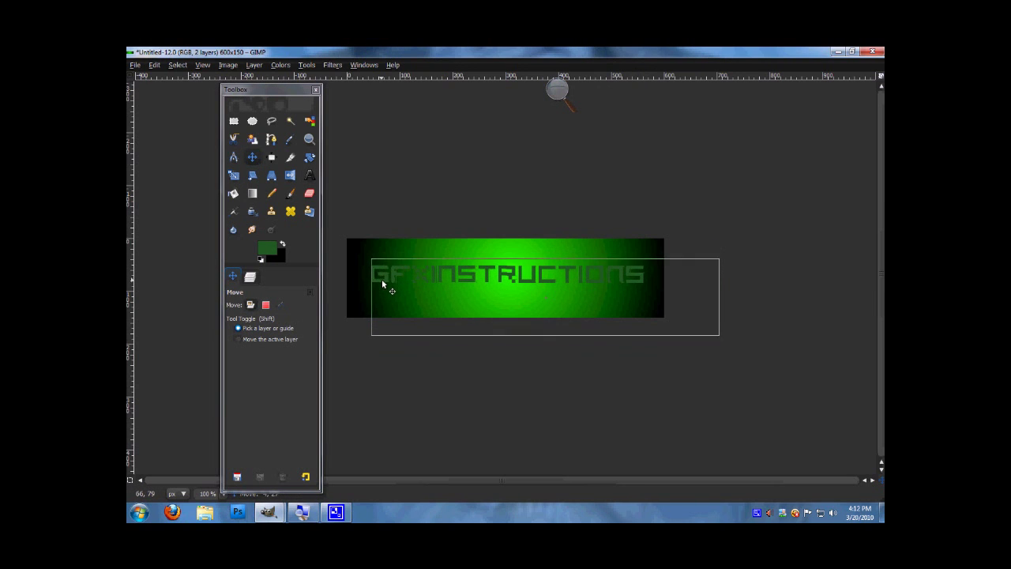
Add a new transparent layer and raise it above the text layer.
{"action": "left_click", "coordinate": [249, 276]}
{"action": "left_click", "coordinate": [264, 361]}
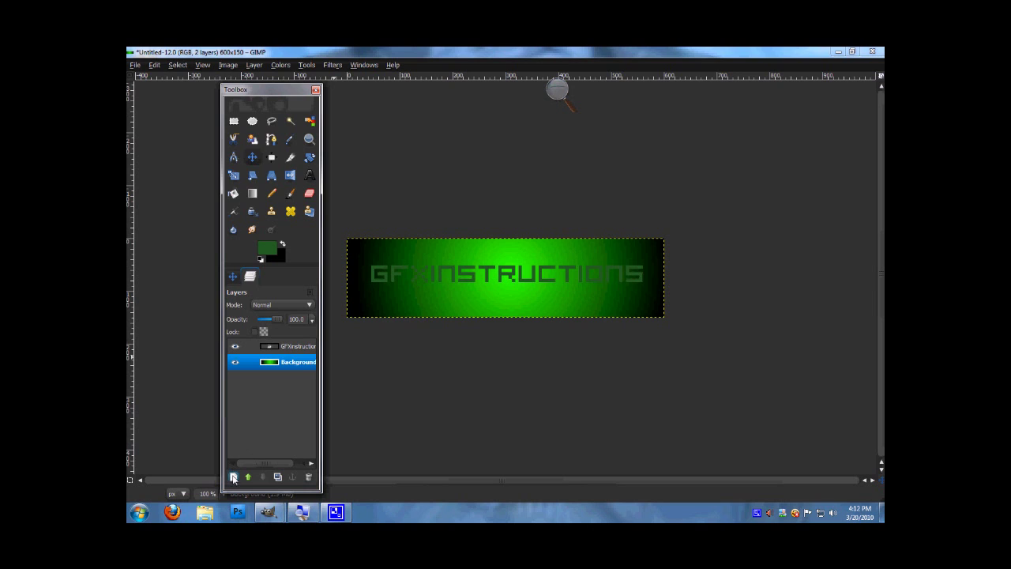
{"action": "left_click", "coordinate": [233, 477]}
{"action": "left_click", "coordinate": [218, 234]}
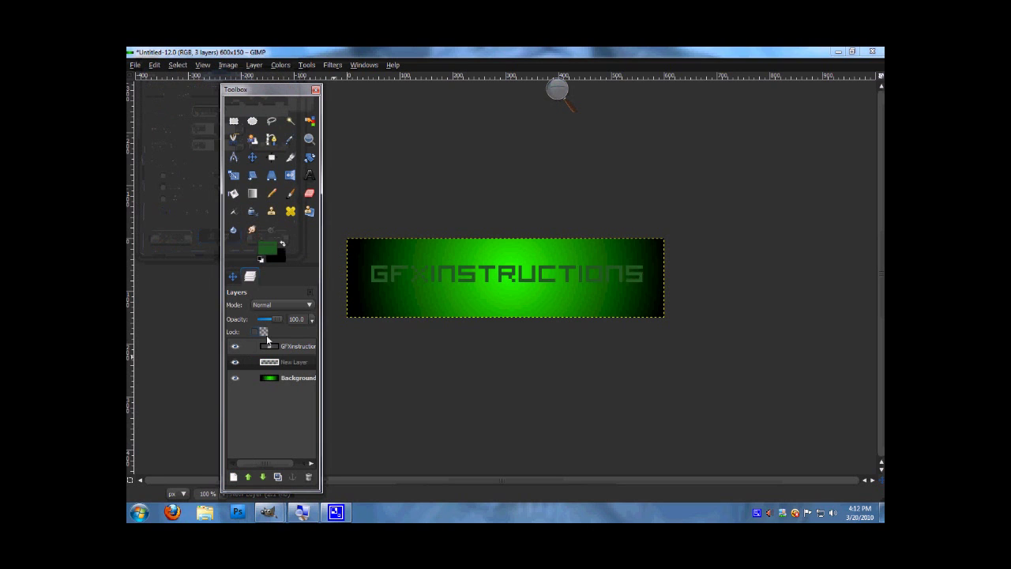
{"action": "left_click", "coordinate": [272, 361]}
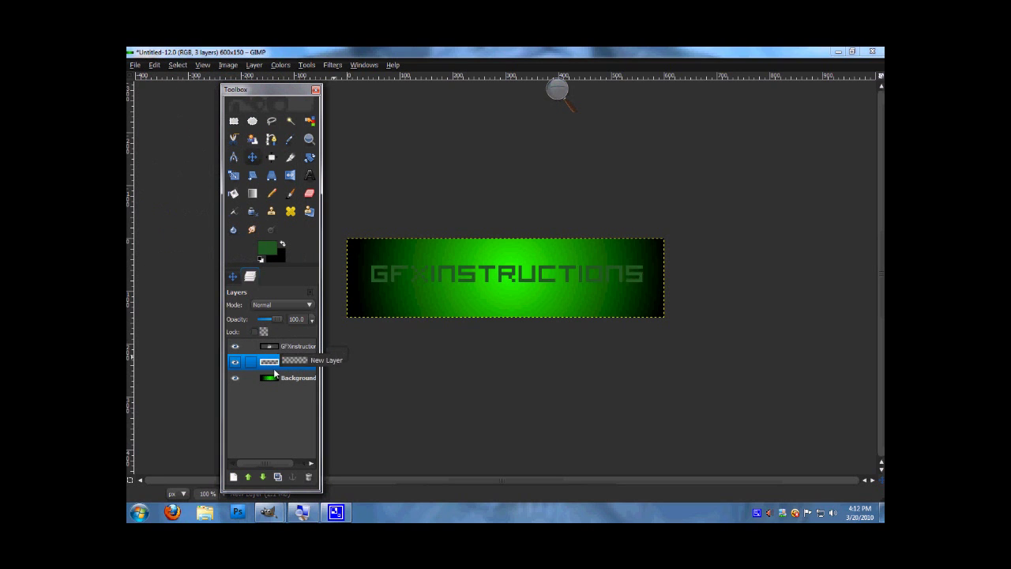
{"action": "left_click", "coordinate": [247, 478]}
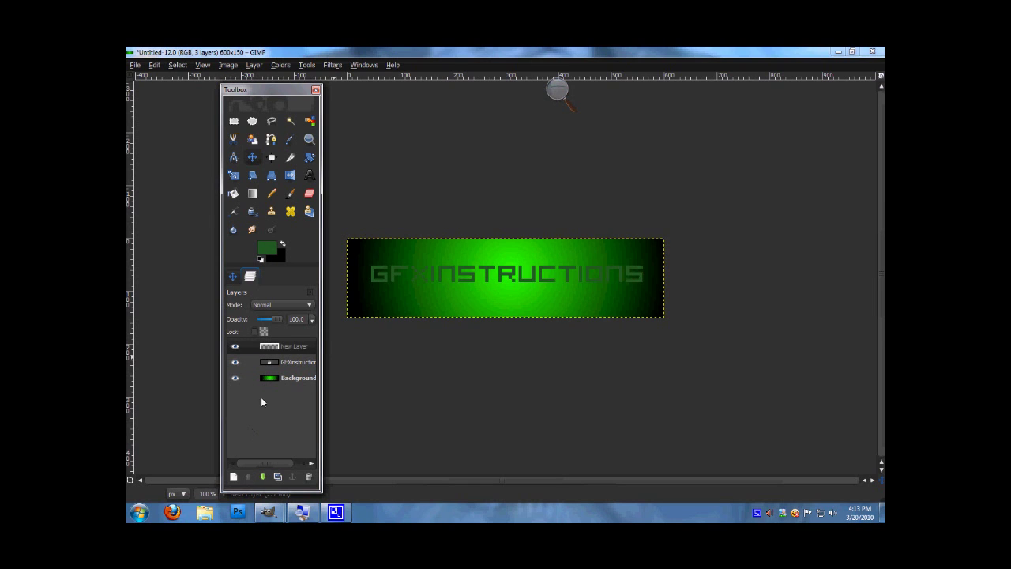
Create a path from the text of the GFXinstructions layer.
{"action": "left_click", "coordinate": [267, 365]}
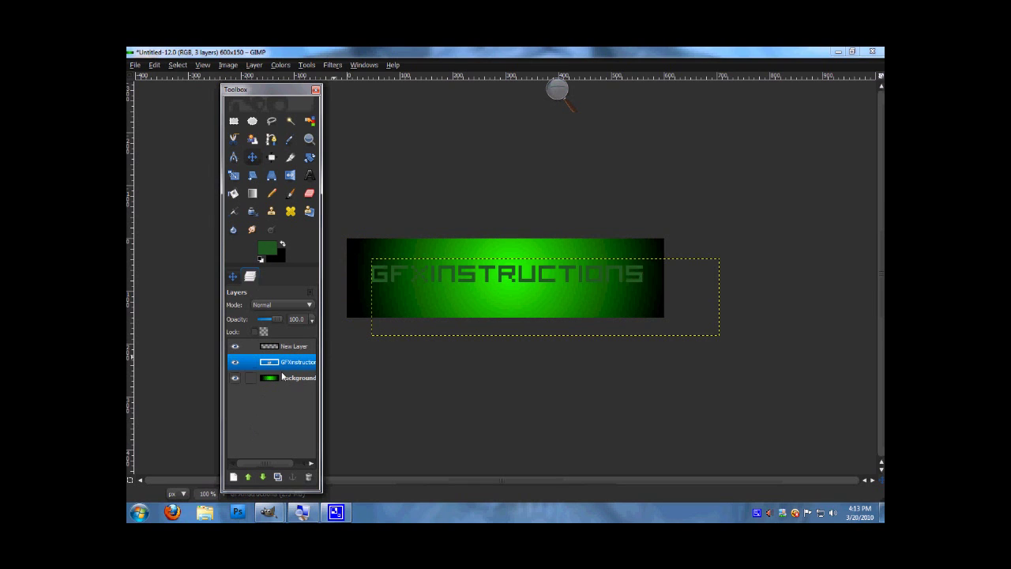
{"action": "double_click", "coordinate": [277, 363]}
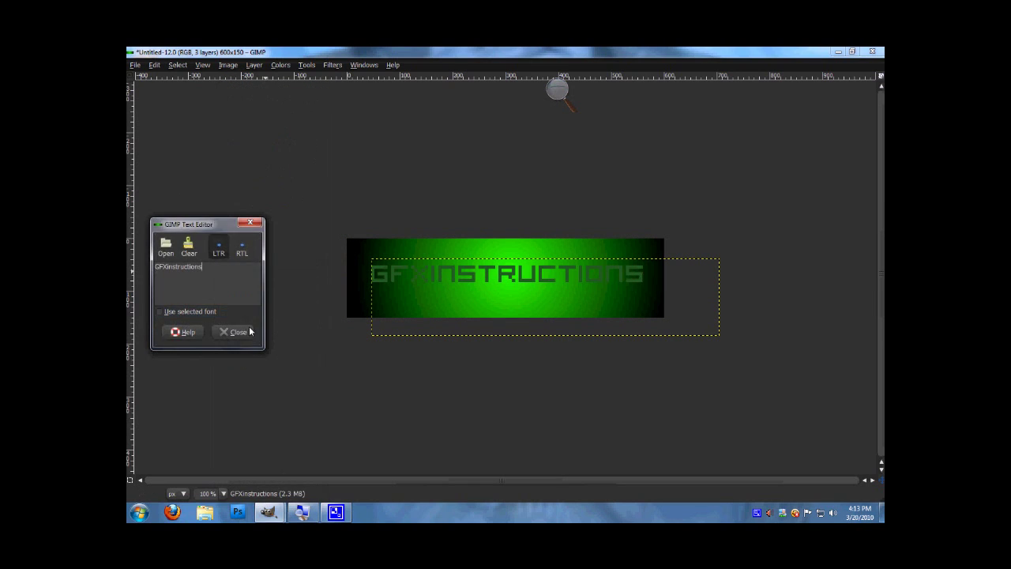
{"action": "left_click", "coordinate": [249, 330]}
{"action": "left_click", "coordinate": [236, 278]}
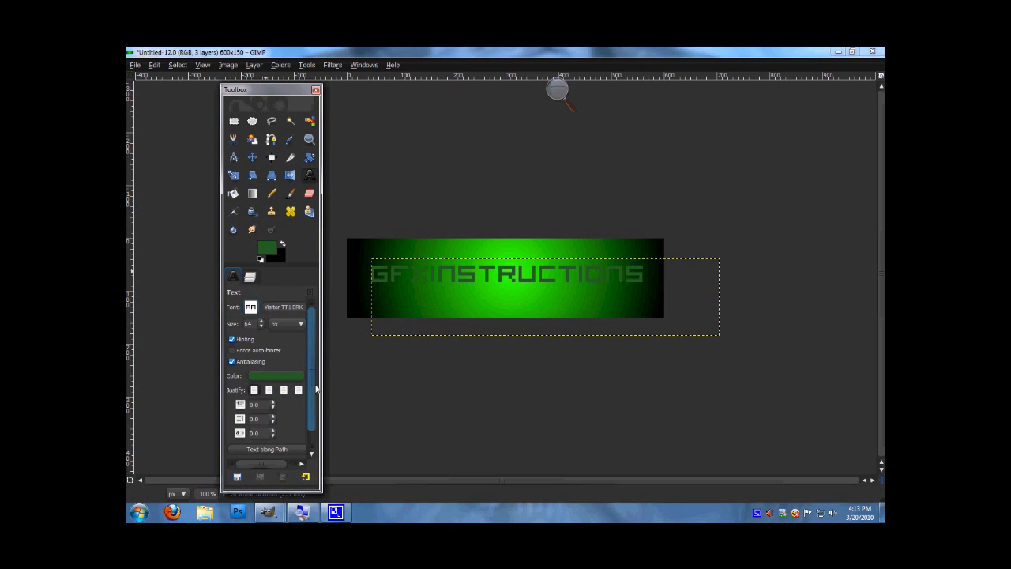
{"action": "scroll", "coordinate": [314, 388], "scroll_direction": "down", "scroll_amount": 1}
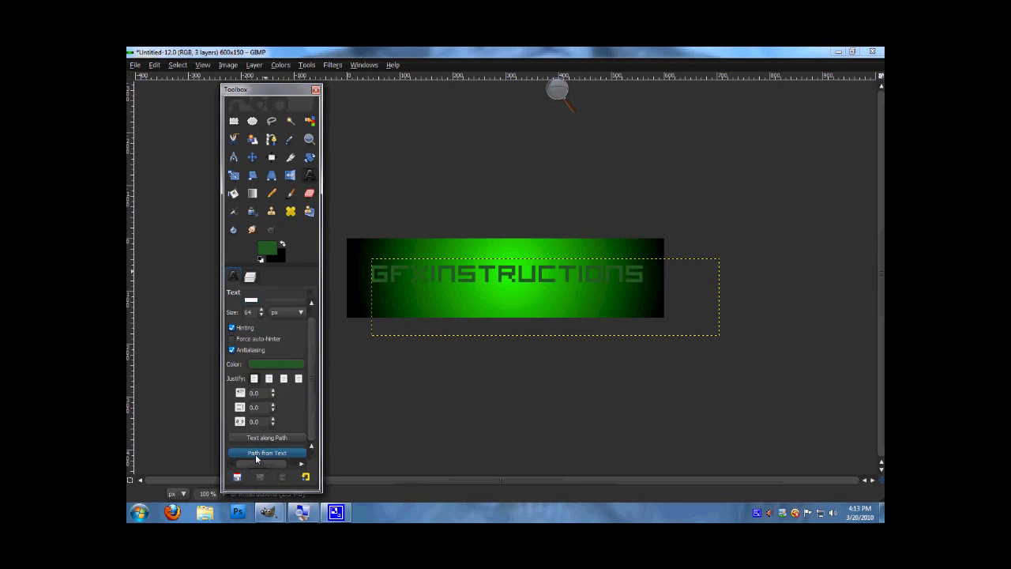
Make the new empty layer active and create a selection from the text path.
{"action": "left_click", "coordinate": [251, 278]}
{"action": "left_click", "coordinate": [263, 344]}
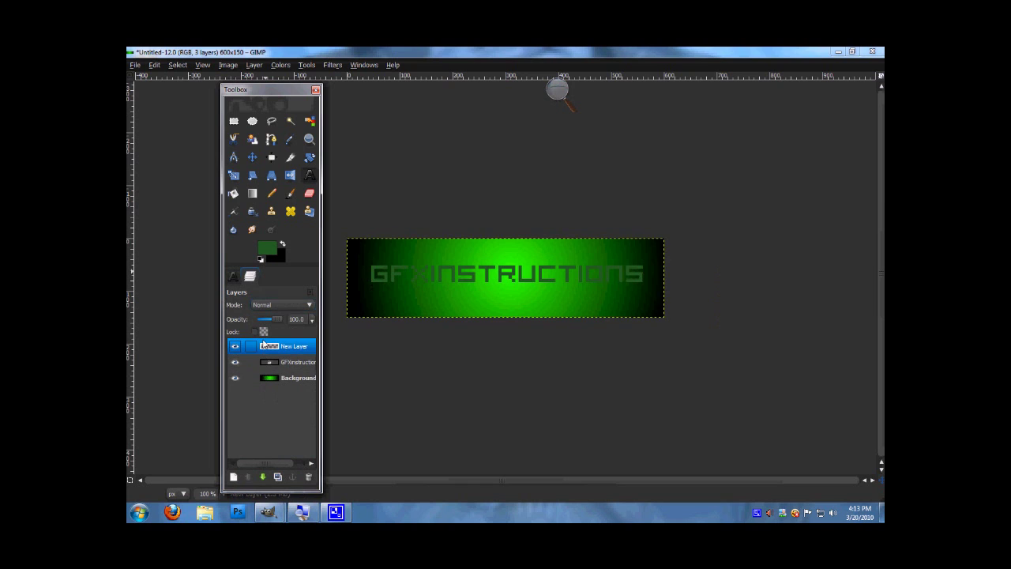
{"action": "left_click", "coordinate": [180, 64]}
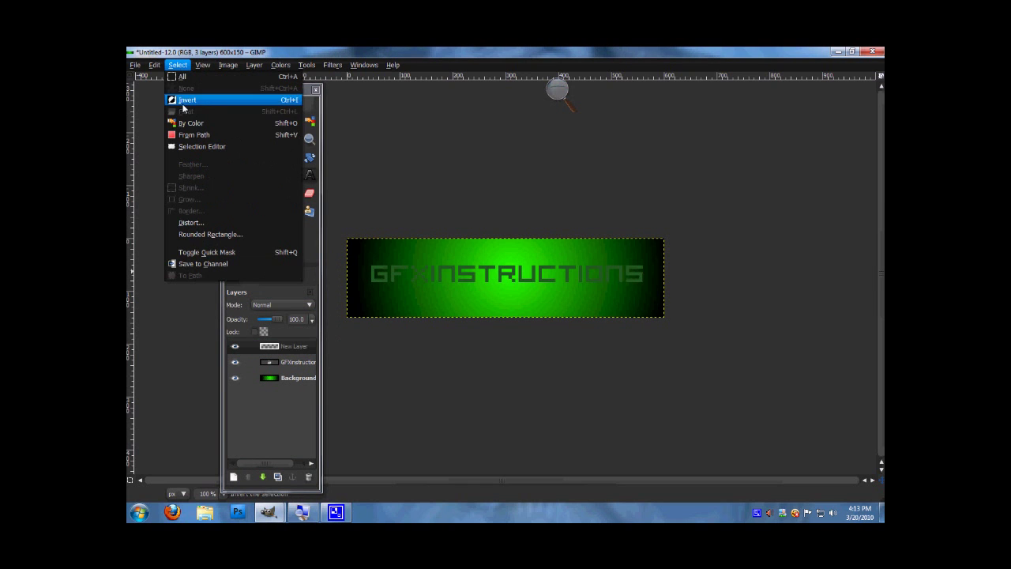
{"action": "left_click", "coordinate": [215, 132]}
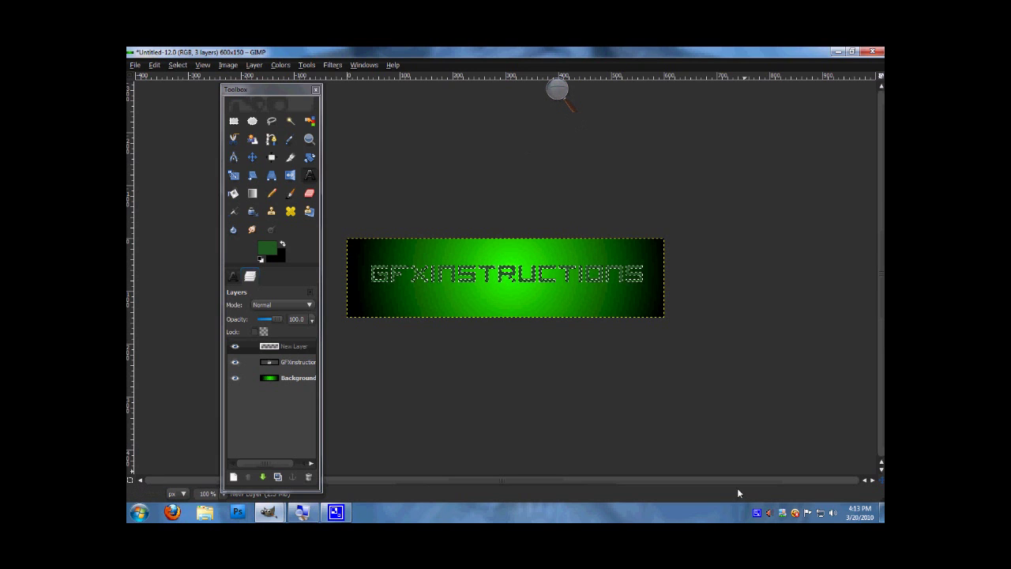
{"action": "right_click", "coordinate": [756, 515]}
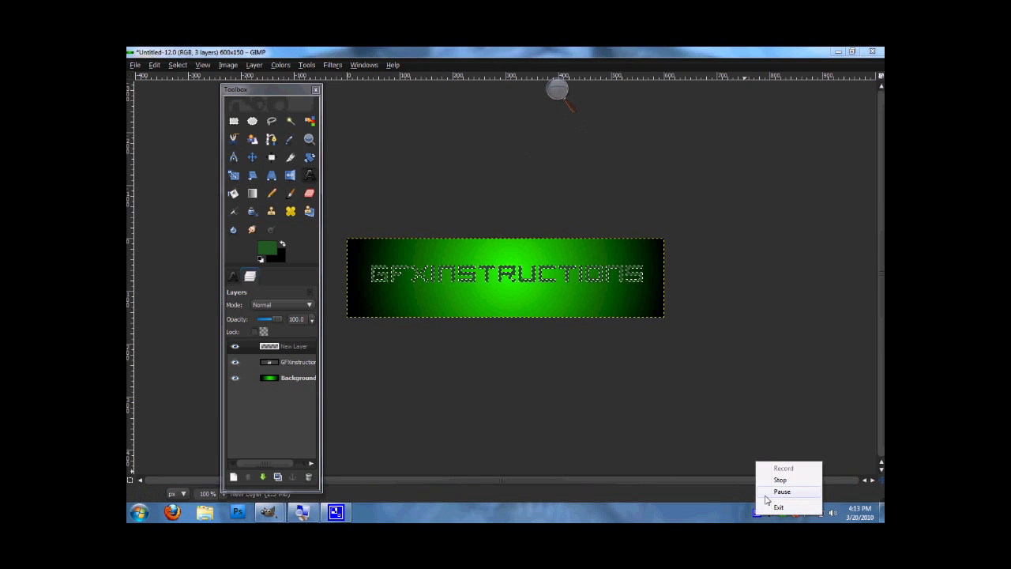
{"action": "left_click", "coordinate": [770, 491]}
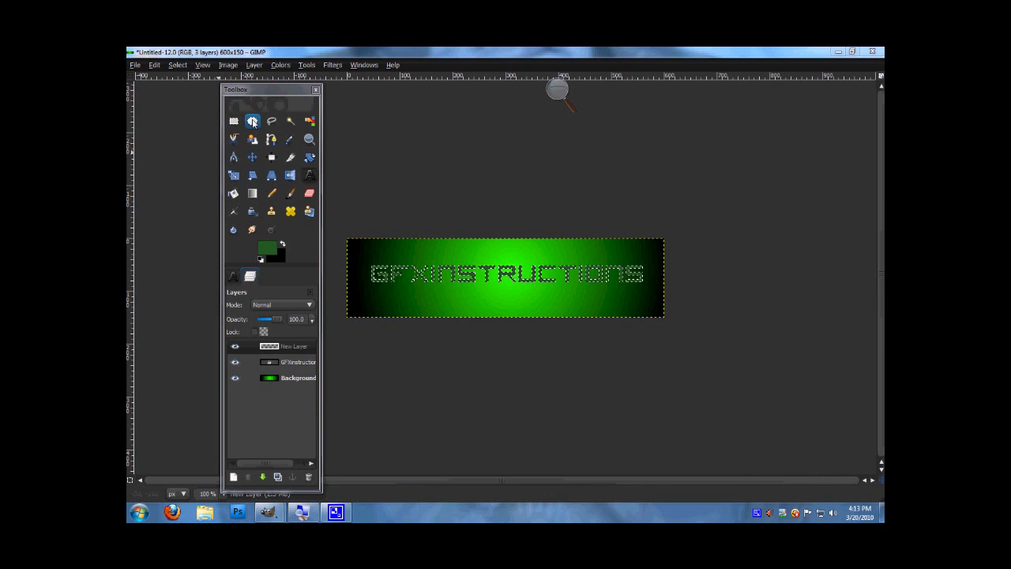
Intersect the text selection with a wide ellipse about 602 × 66 px, keeping only the upper part of the letters selected.
{"action": "left_click", "coordinate": [252, 122]}
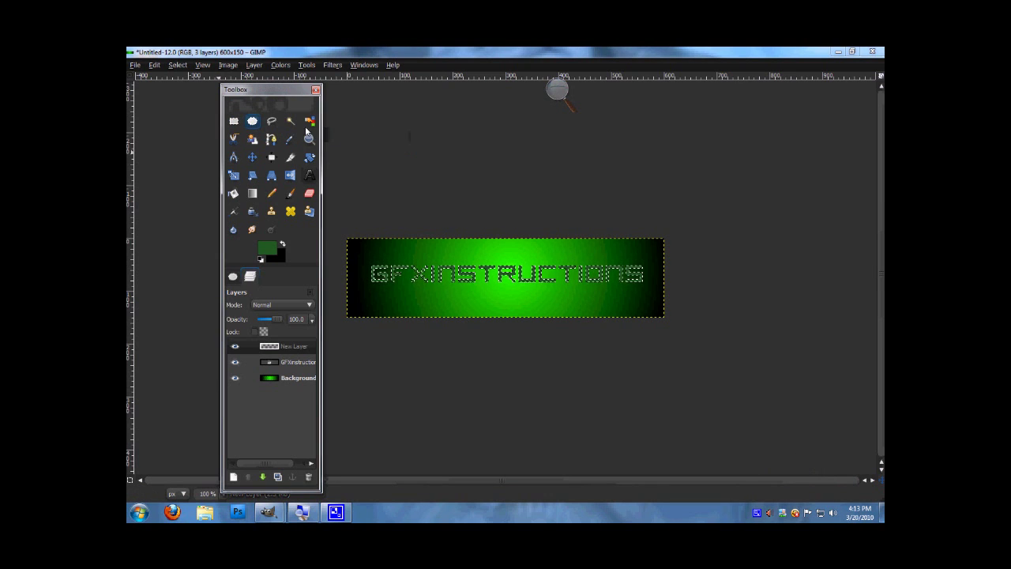
{"action": "left_click", "coordinate": [558, 89]}
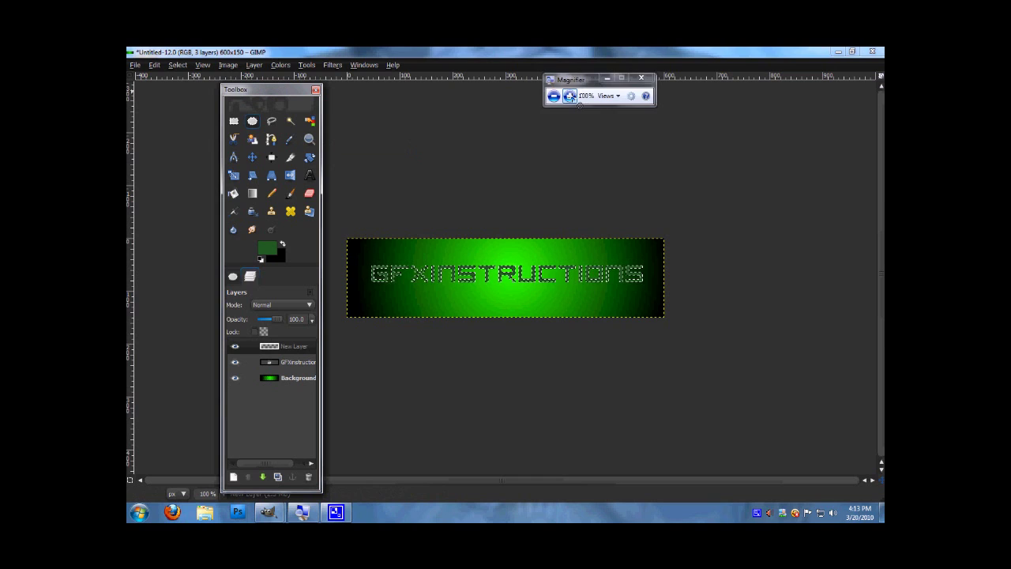
{"action": "left_click", "coordinate": [569, 95]}
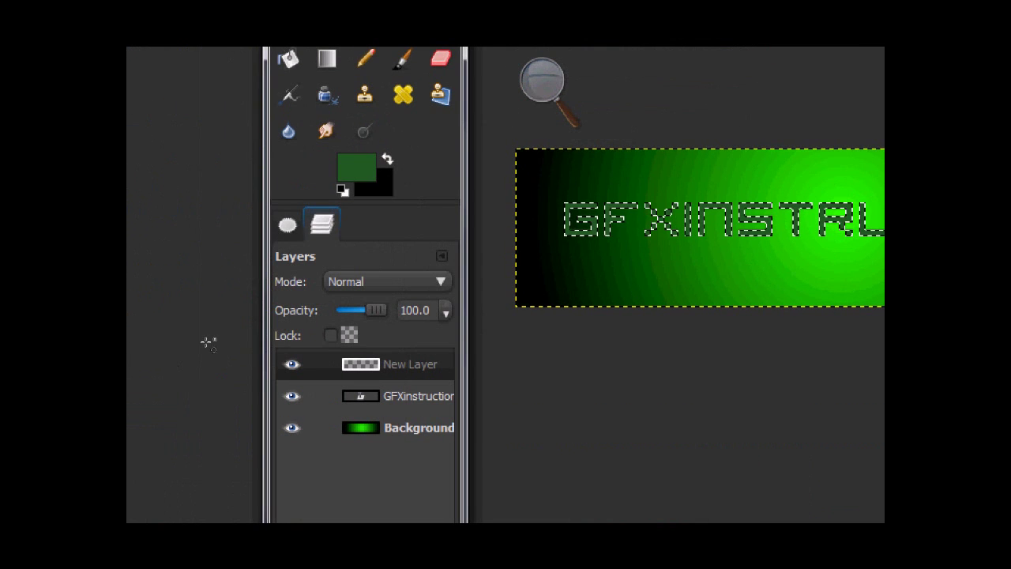
{"action": "left_click", "coordinate": [233, 280]}
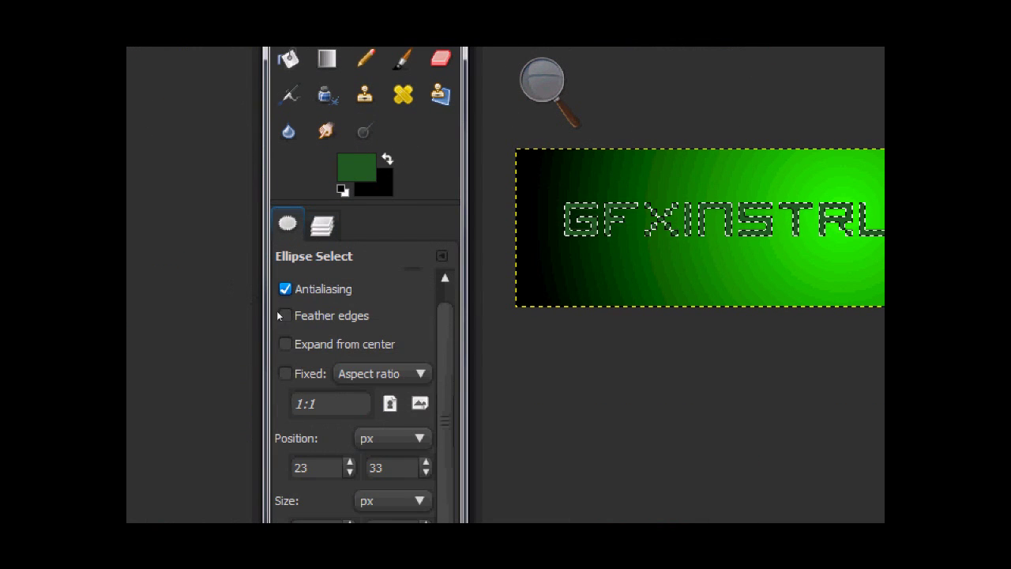
{"action": "scroll", "coordinate": [280, 316], "scroll_direction": "up", "scroll_amount": 1}
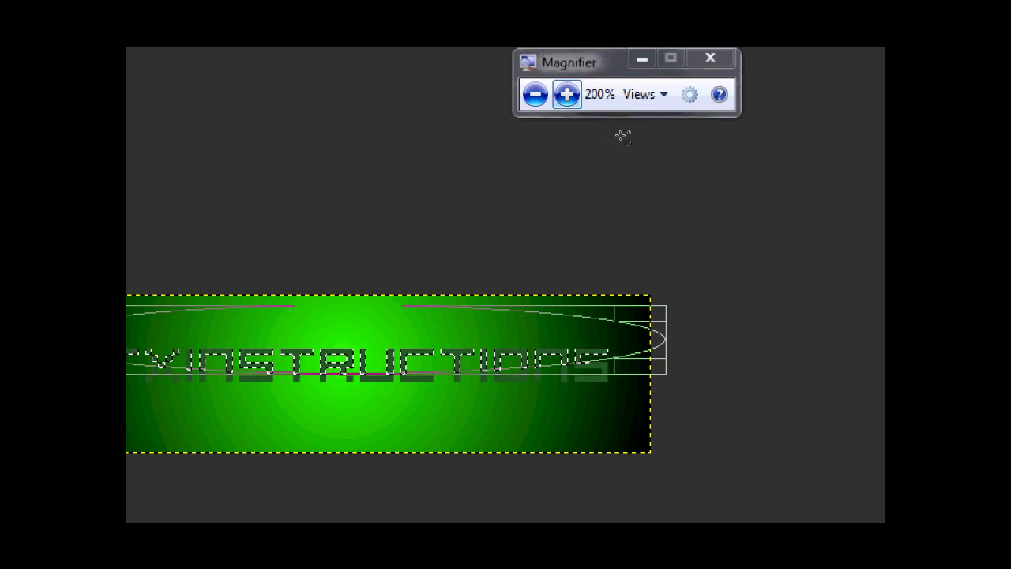
{"action": "left_click", "coordinate": [609, 137]}
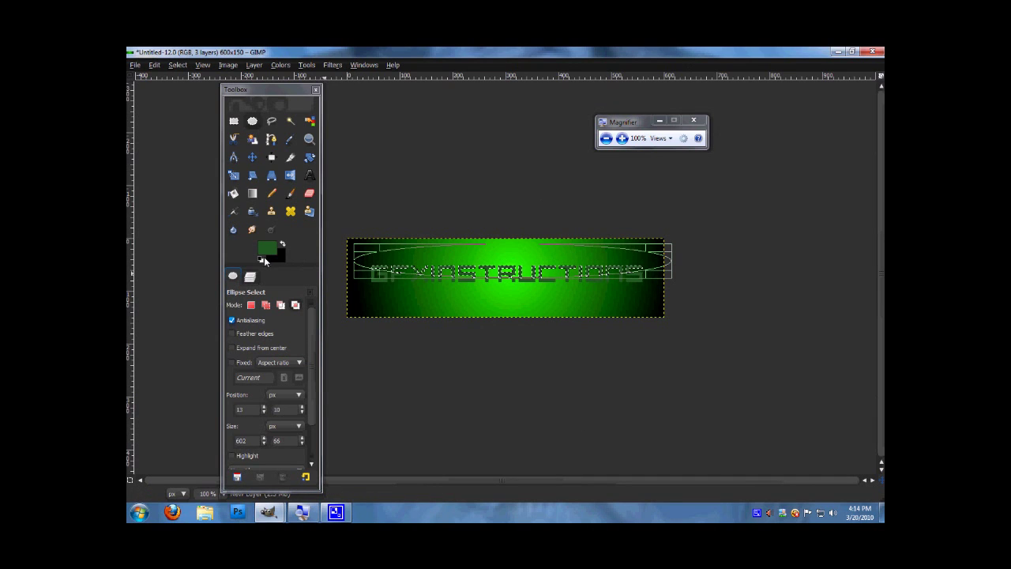
Activate the Blend tool and set both the foreground and background colors to white.
{"action": "left_click", "coordinate": [252, 193]}
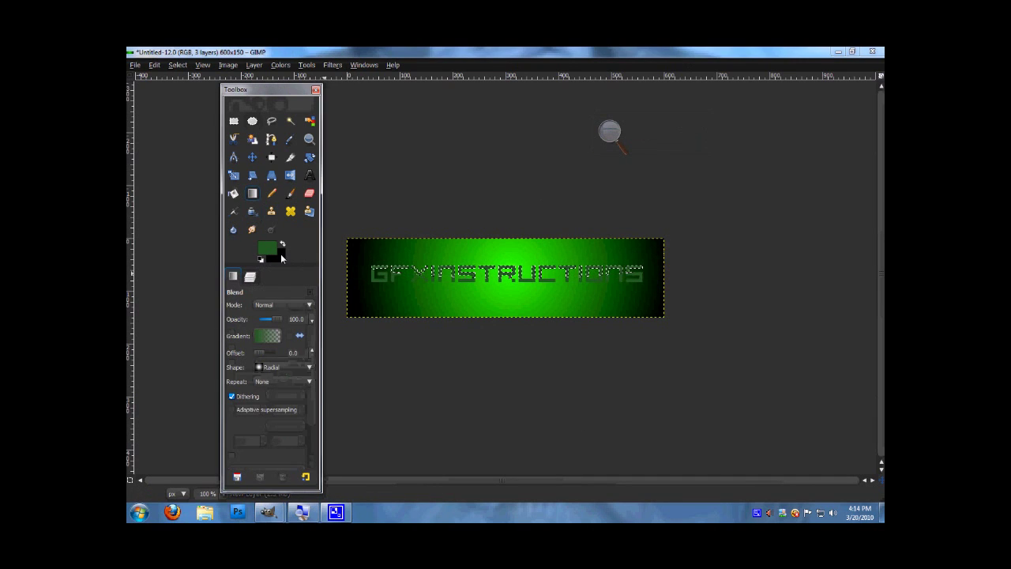
{"action": "left_click", "coordinate": [261, 258]}
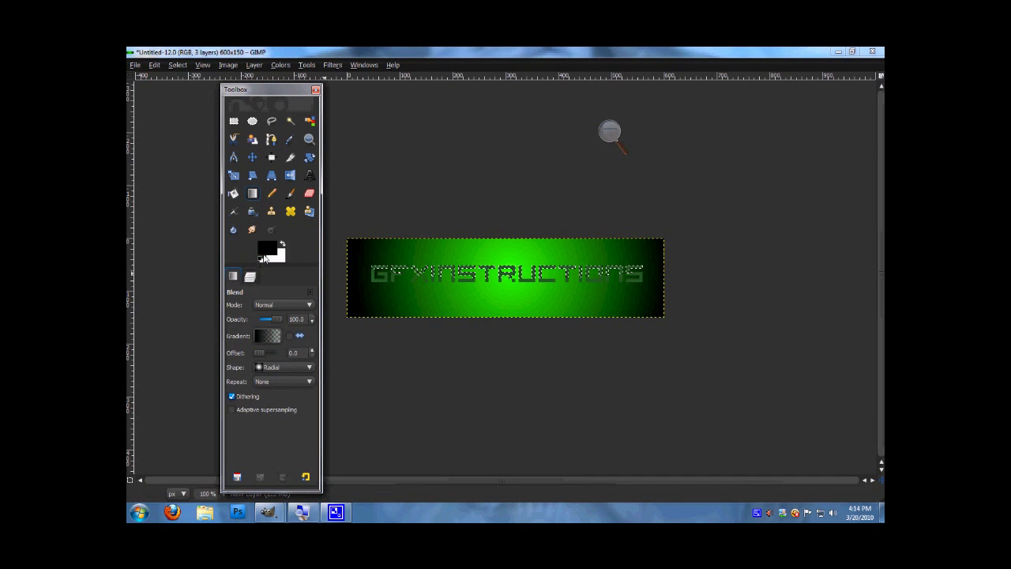
{"action": "left_click", "coordinate": [267, 250]}
{"action": "left_click", "coordinate": [334, 191]}
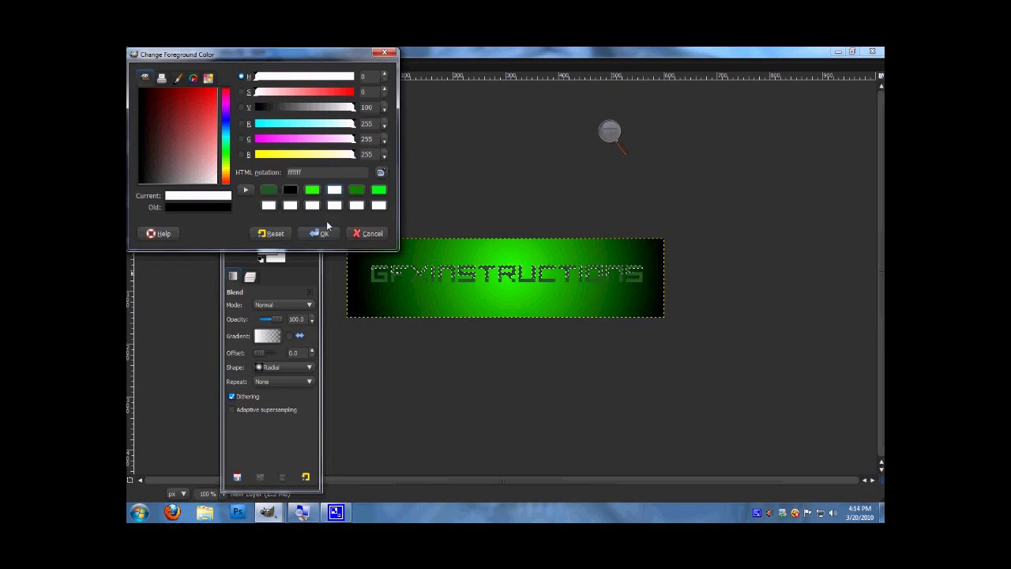
{"action": "left_click", "coordinate": [323, 232]}
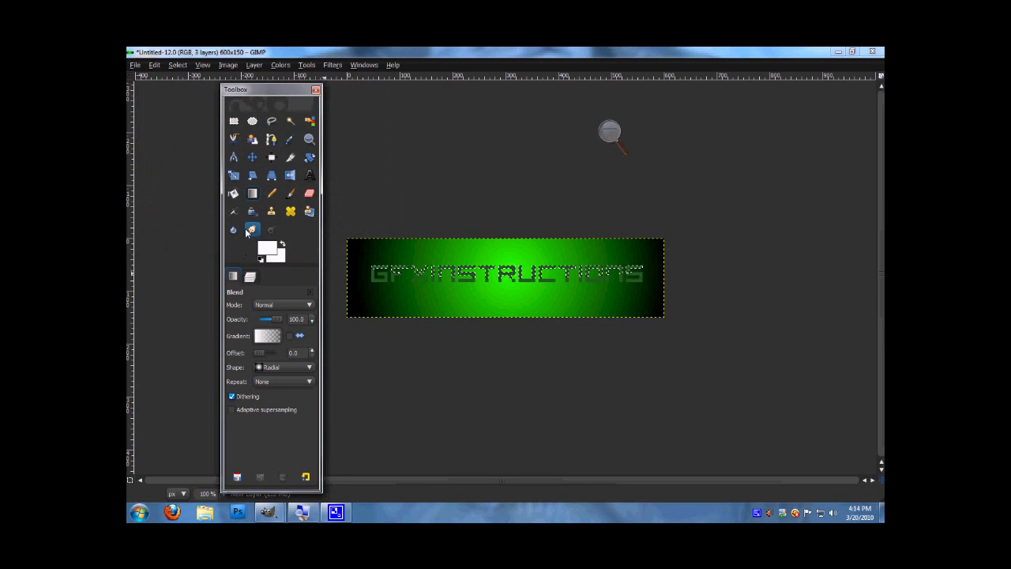
Fill the selected upper part of the letters with a white FG to BG (RGB) radial gradient and clear the selection.
{"action": "left_click", "coordinate": [270, 337]}
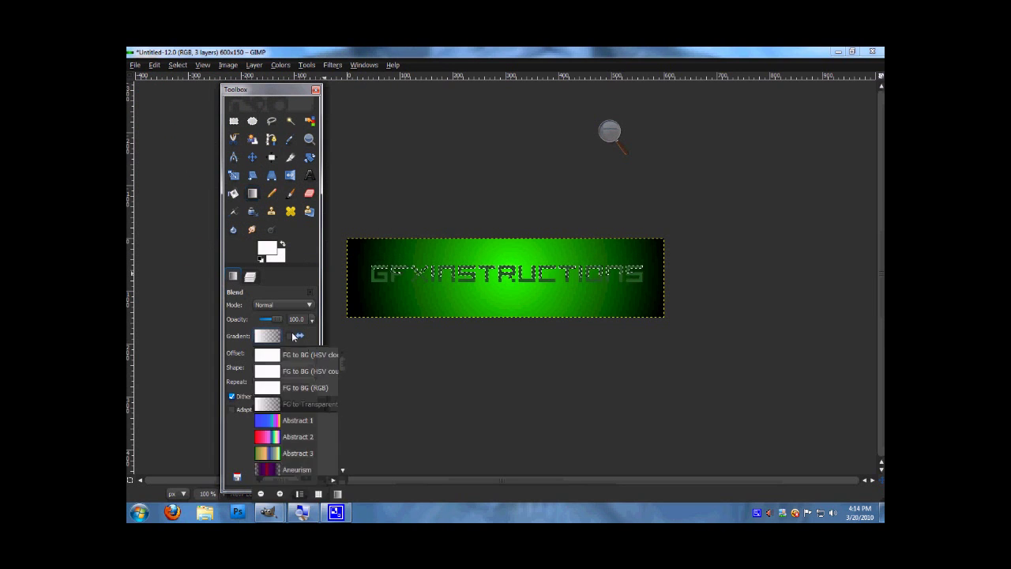
{"action": "left_click", "coordinate": [285, 384]}
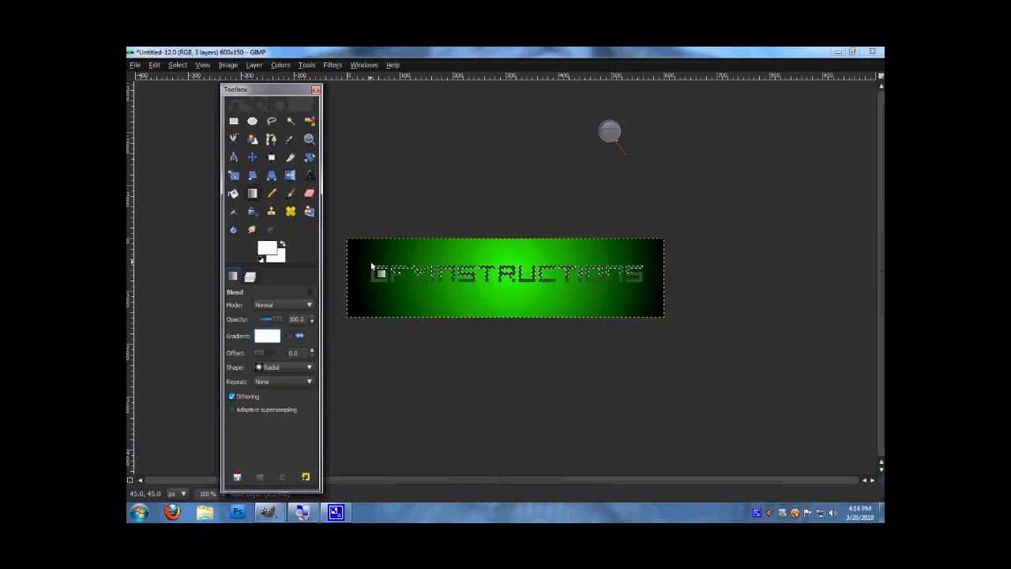
{"action": "left_click_drag", "start_coordinate": [371, 266], "coordinate": [678, 272]}
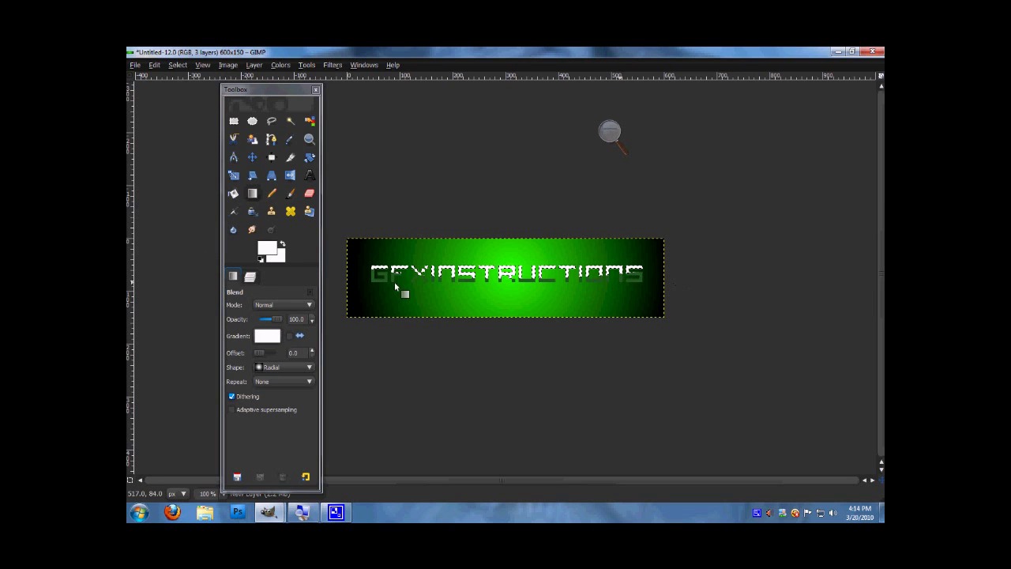
{"action": "left_click", "coordinate": [180, 65]}
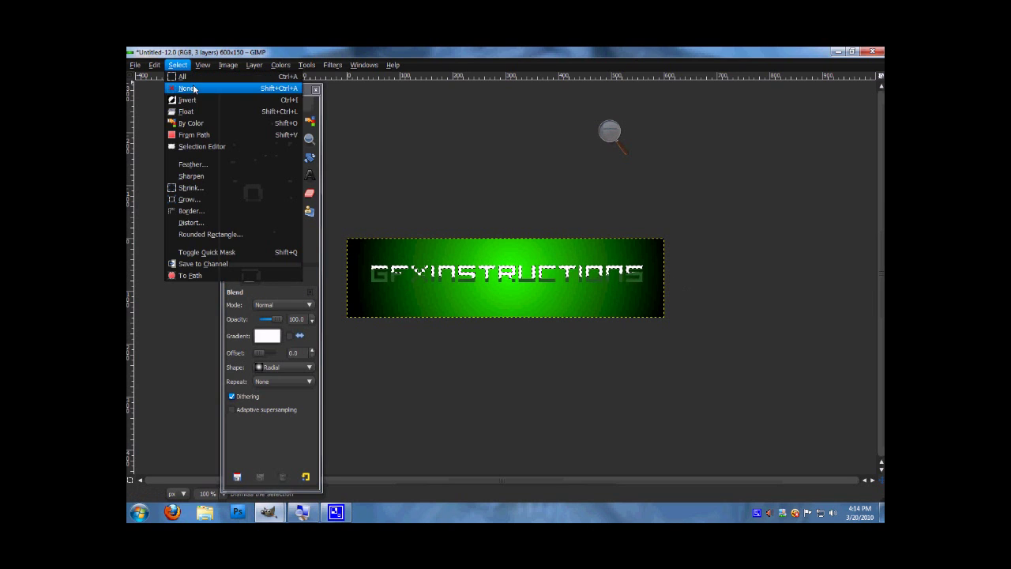
{"action": "left_click", "coordinate": [194, 89]}
Set the opacity of the new layer holding the white highlight to 7.
{"action": "left_click", "coordinate": [250, 277]}
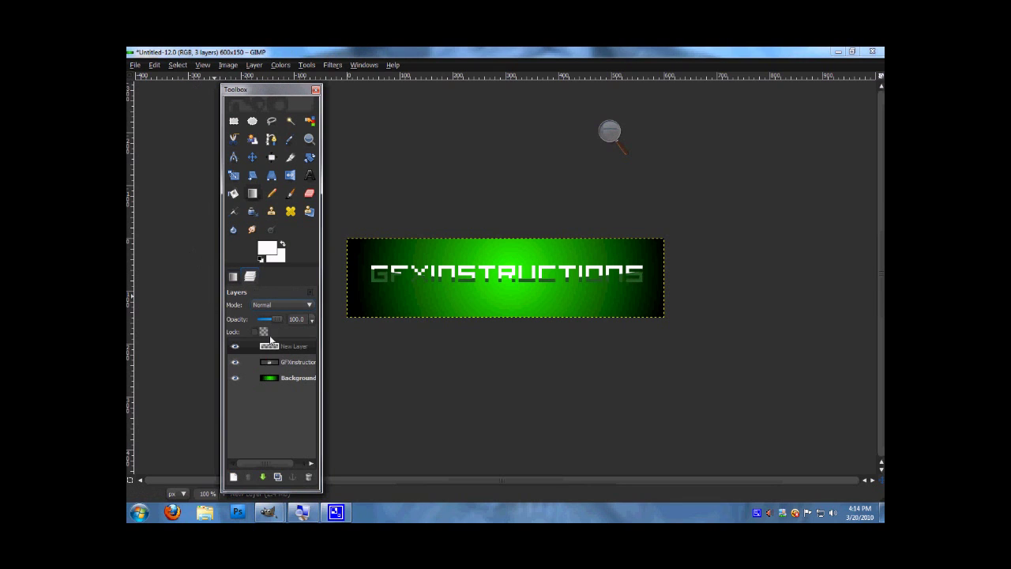
{"action": "double_click", "coordinate": [282, 319]}
{"action": "type", "text": "6"}
{"action": "key", "text": "Return"}
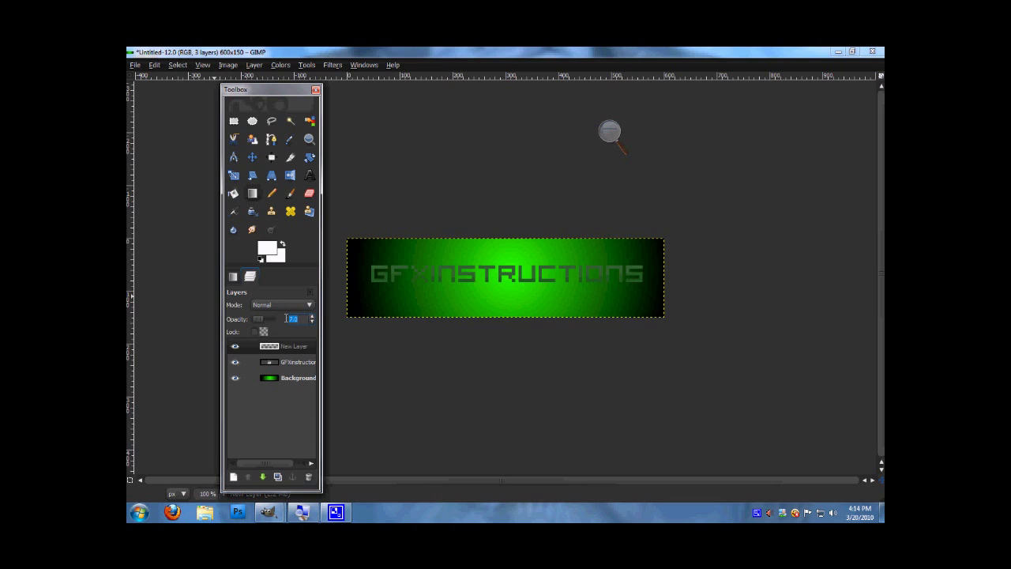
{"action": "key", "text": "Return"}
Add a black drop shadow to the GFXinstructions layer with X and Y offsets 2, blur radius 20, opacity 80 and resizing disallowed.
{"action": "left_click", "coordinate": [280, 365]}
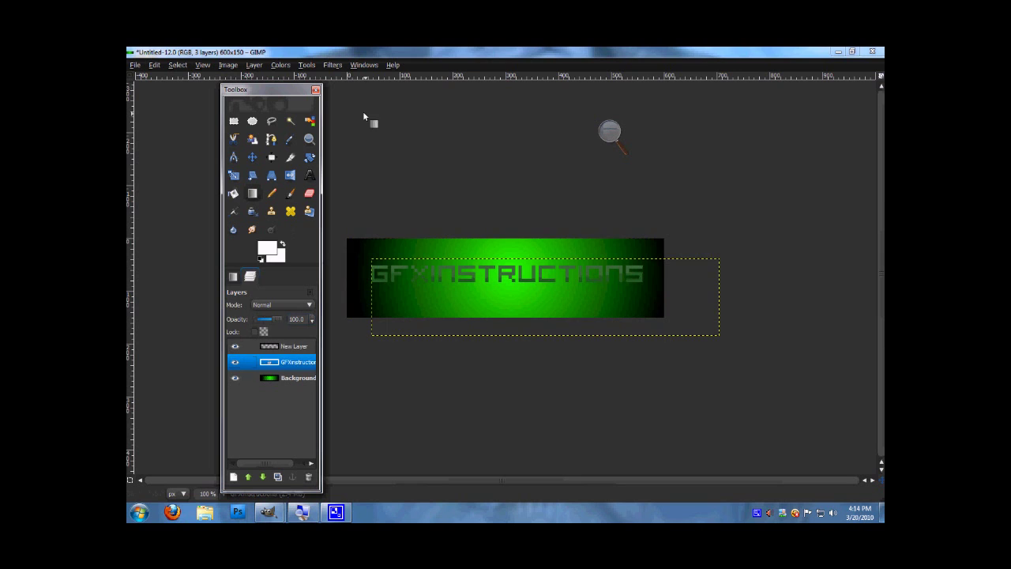
{"action": "left_click", "coordinate": [332, 65]}
{"action": "mouse_move", "coordinate": [371, 164]}
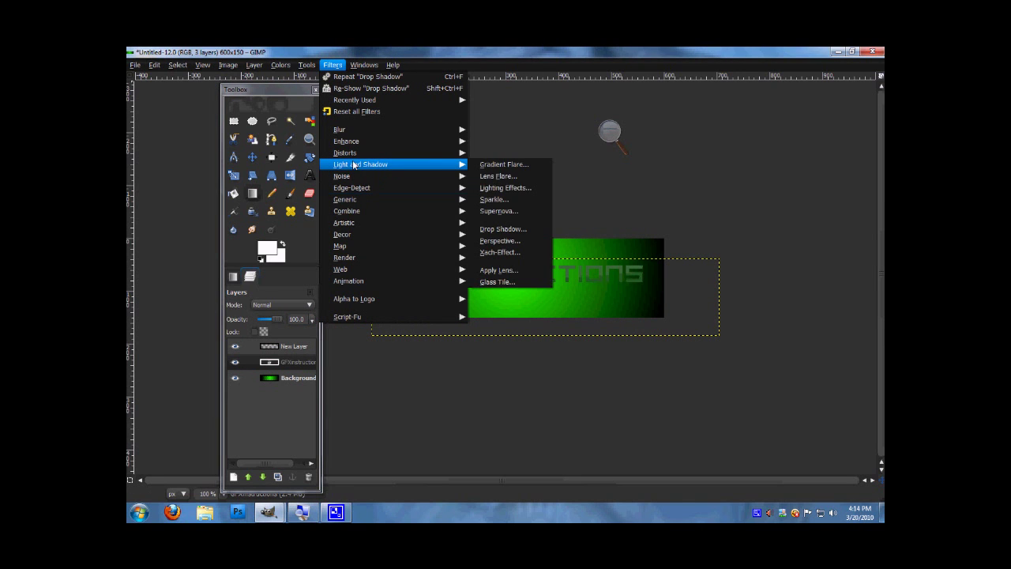
{"action": "left_click", "coordinate": [503, 229]}
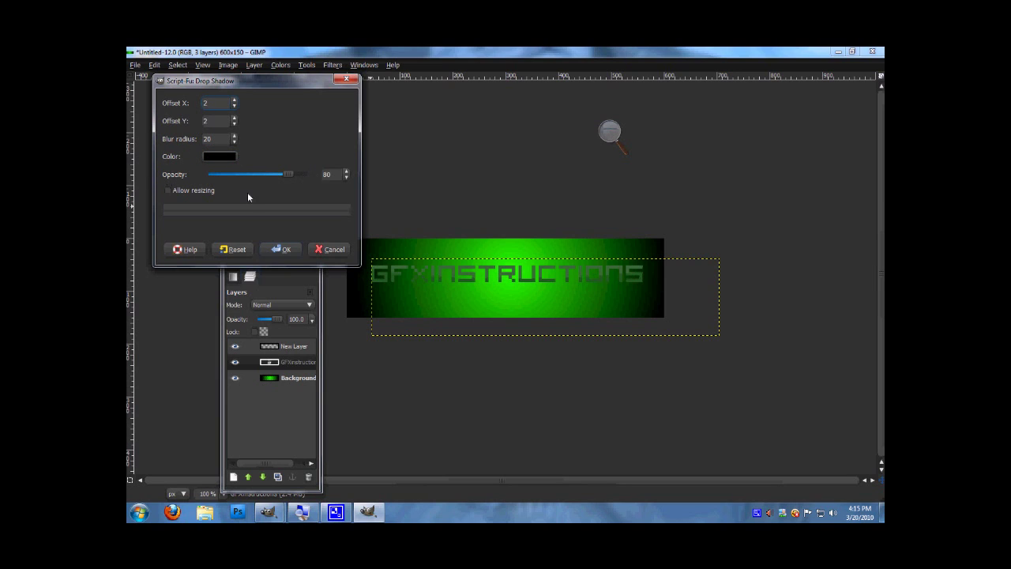
{"action": "left_click", "coordinate": [168, 192]}
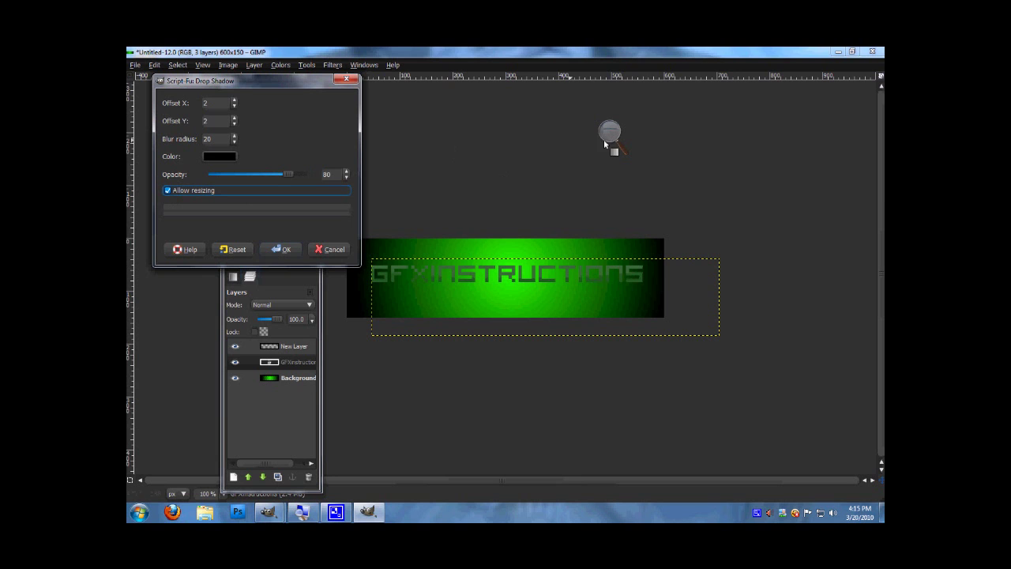
{"action": "left_click", "coordinate": [610, 132]}
{"action": "left_click", "coordinate": [622, 138]}
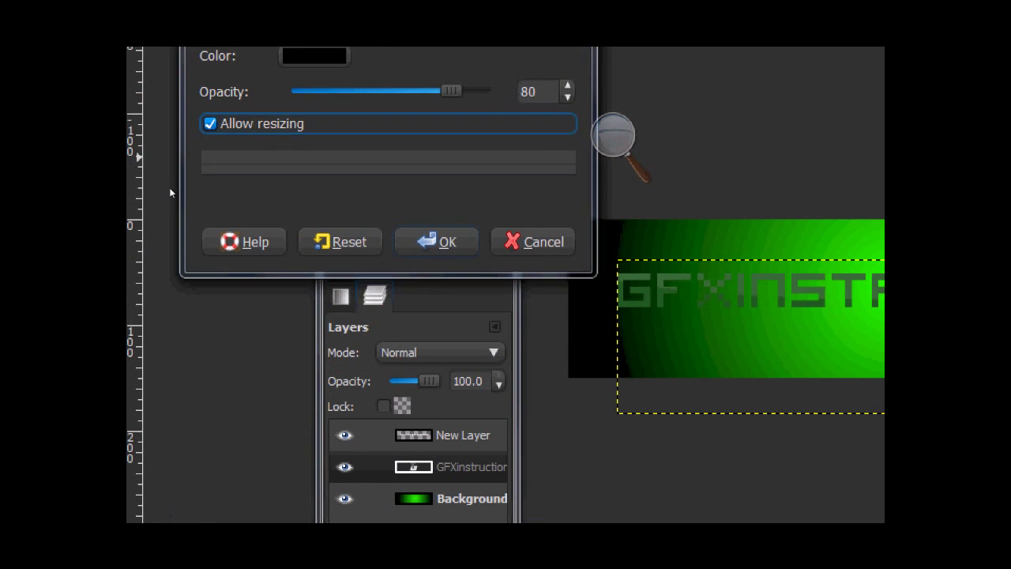
{"action": "left_click", "coordinate": [169, 189]}
{"action": "key", "text": "Return"}
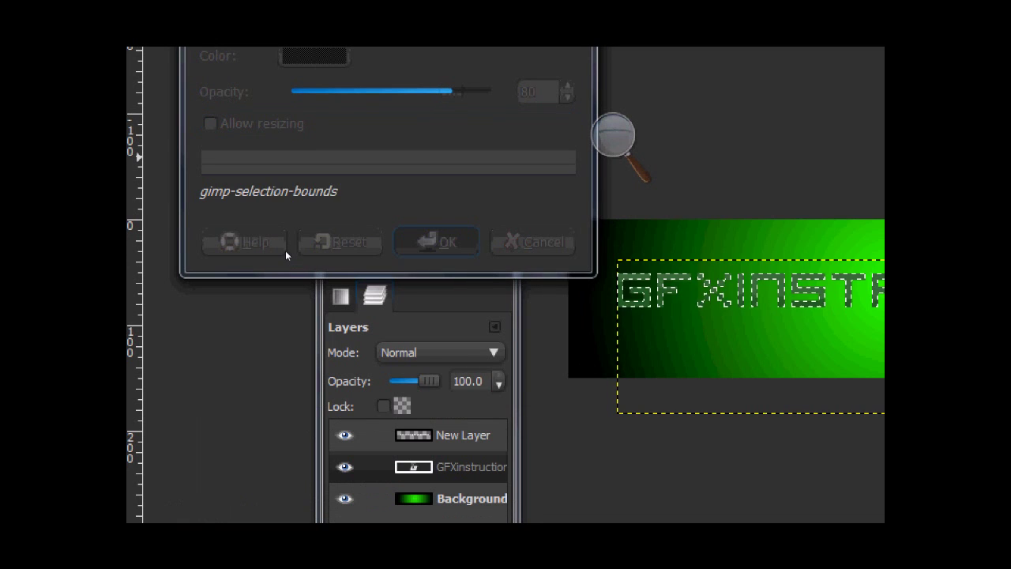
Examine the text's drop shadow and highlight on the banner at 200% screen magnification.
{"action": "left_click", "coordinate": [613, 136]}
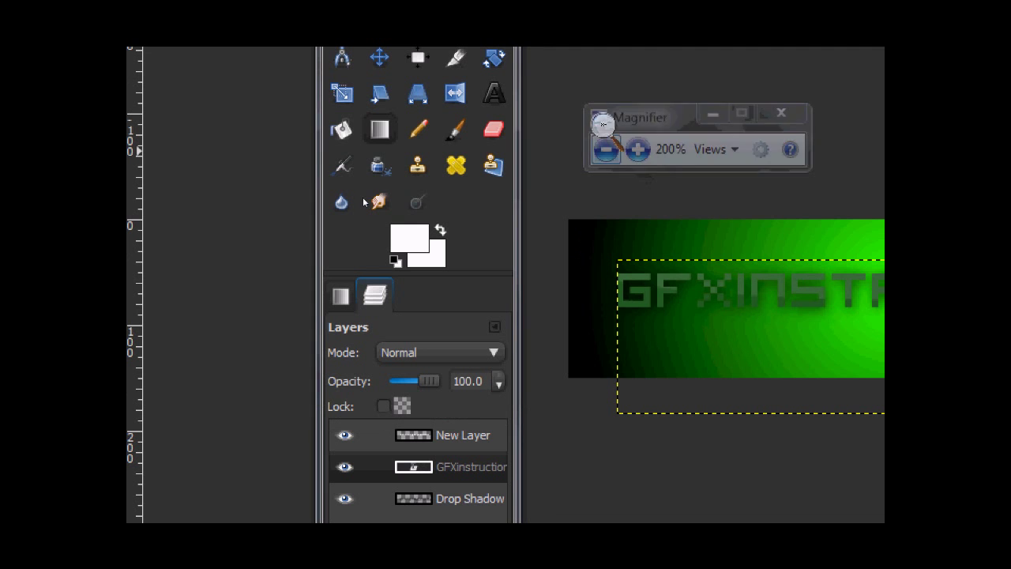
{"action": "key", "text": "super+minus"}
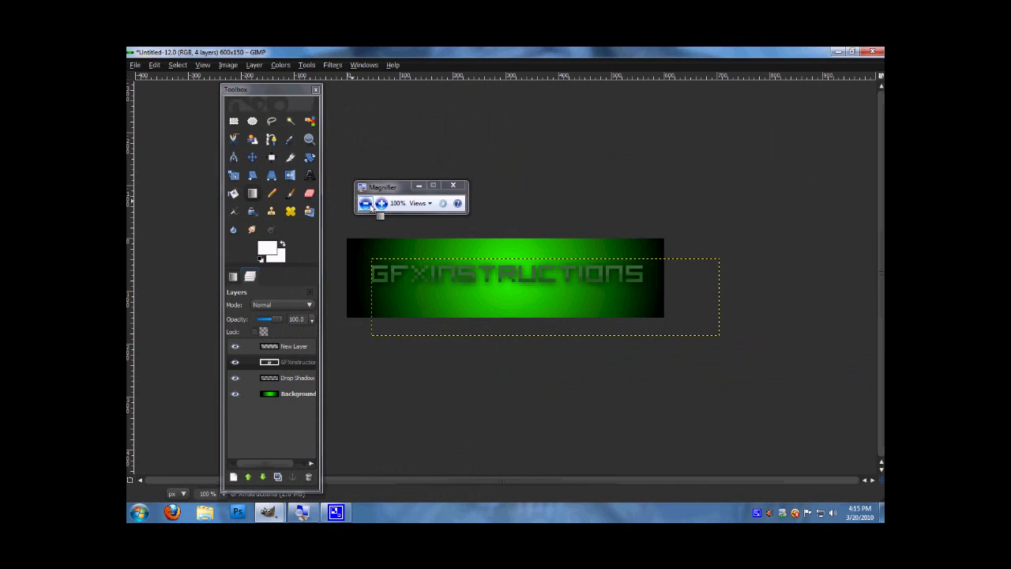
{"action": "left_click", "coordinate": [383, 204]}
{"action": "key", "text": "super+plus"}
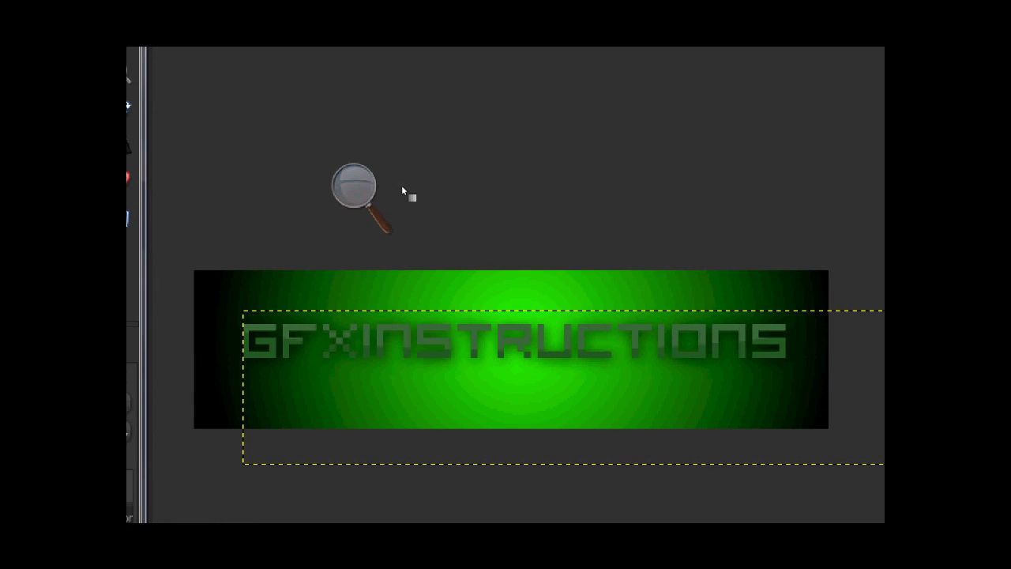
{"action": "left_click", "coordinate": [432, 203]}
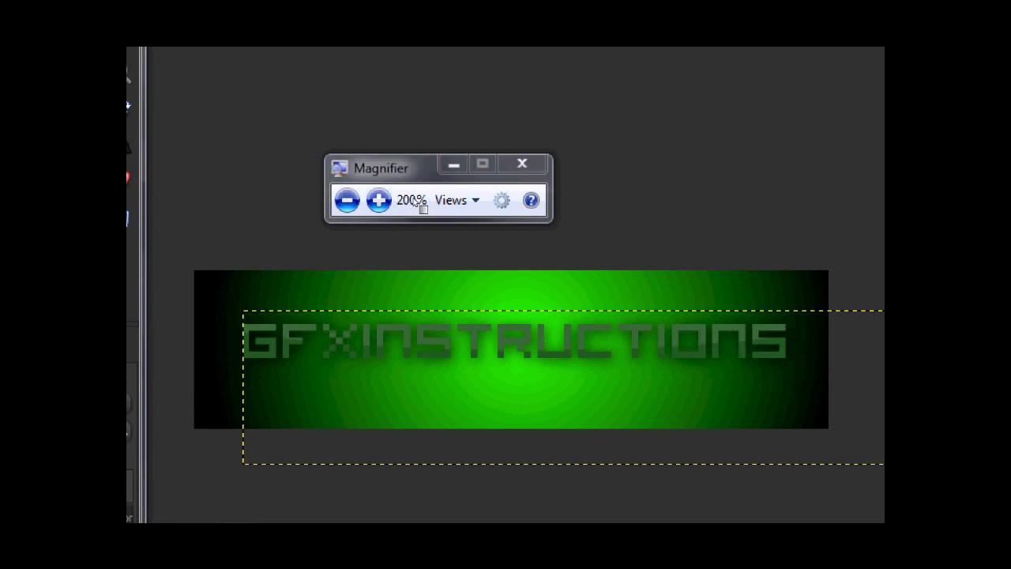